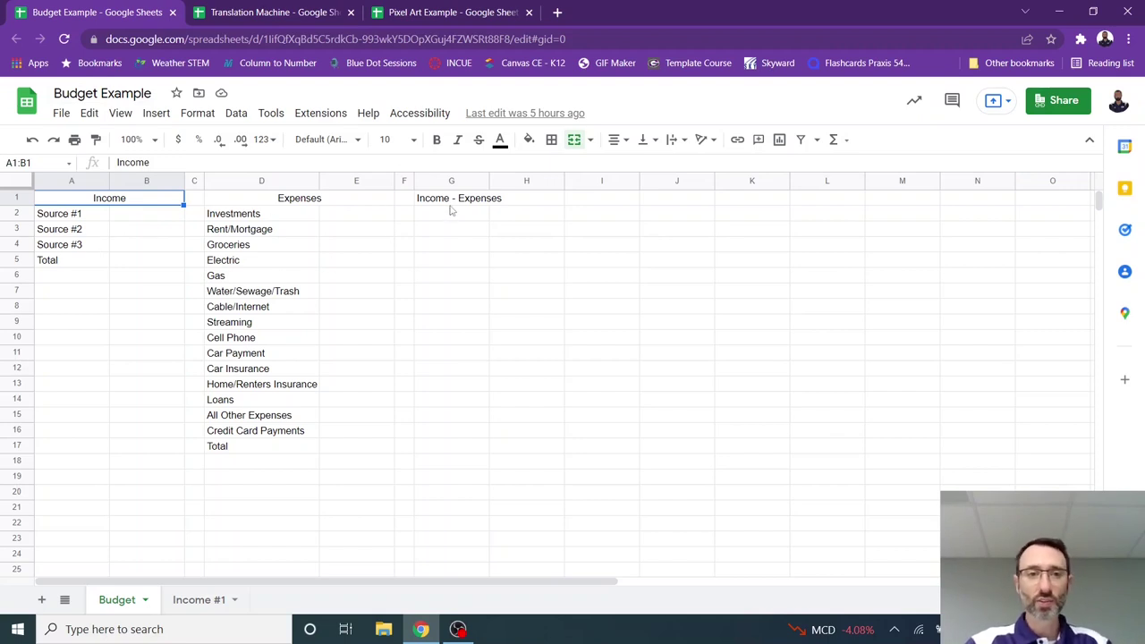
Step: Switch to the Income #1 sheet with its monthly payment columns
{"action": "left_click", "coordinate": [200, 603]}
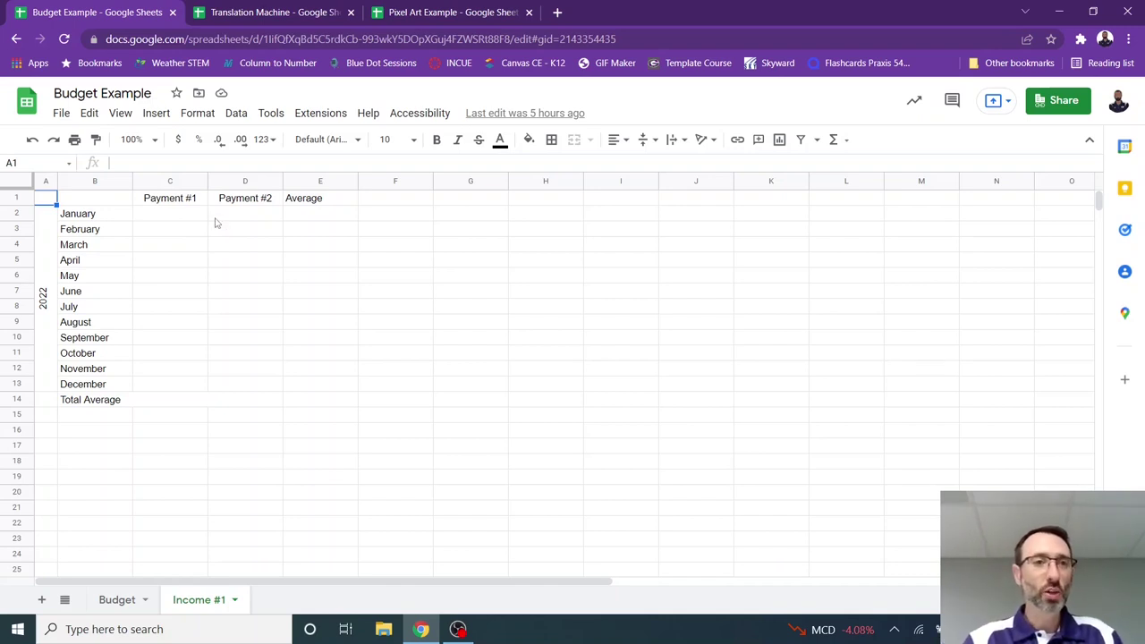
Step: Enter January payments of 900 in C2 and 600 in D2
{"action": "left_click", "coordinate": [189, 220]}
{"action": "type", "text": "900"}
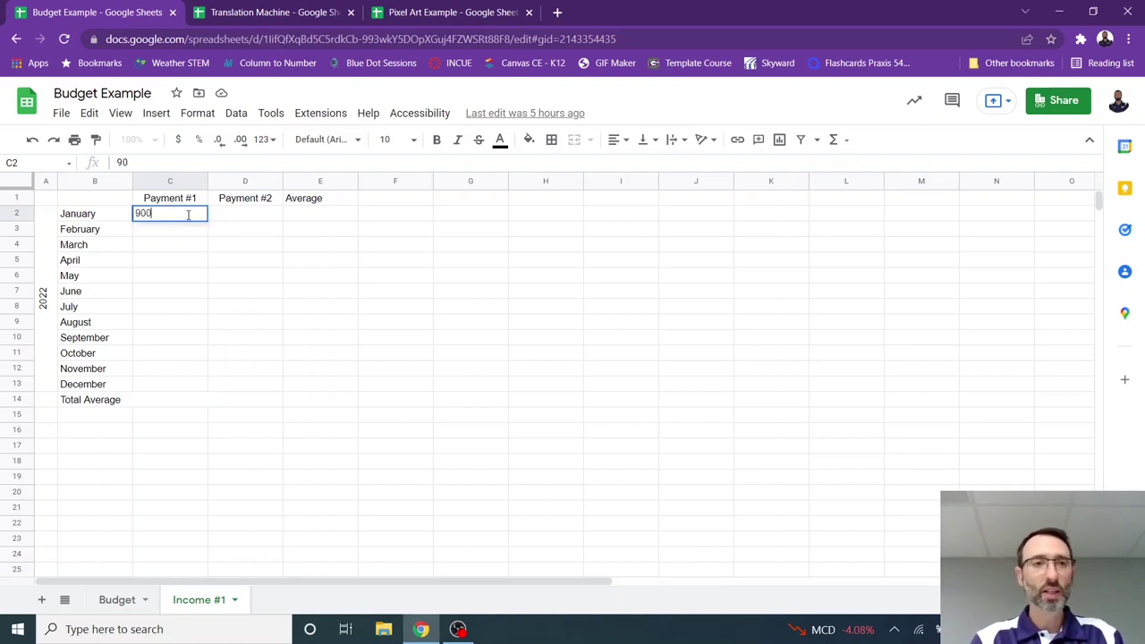
{"action": "key", "text": "Tab"}
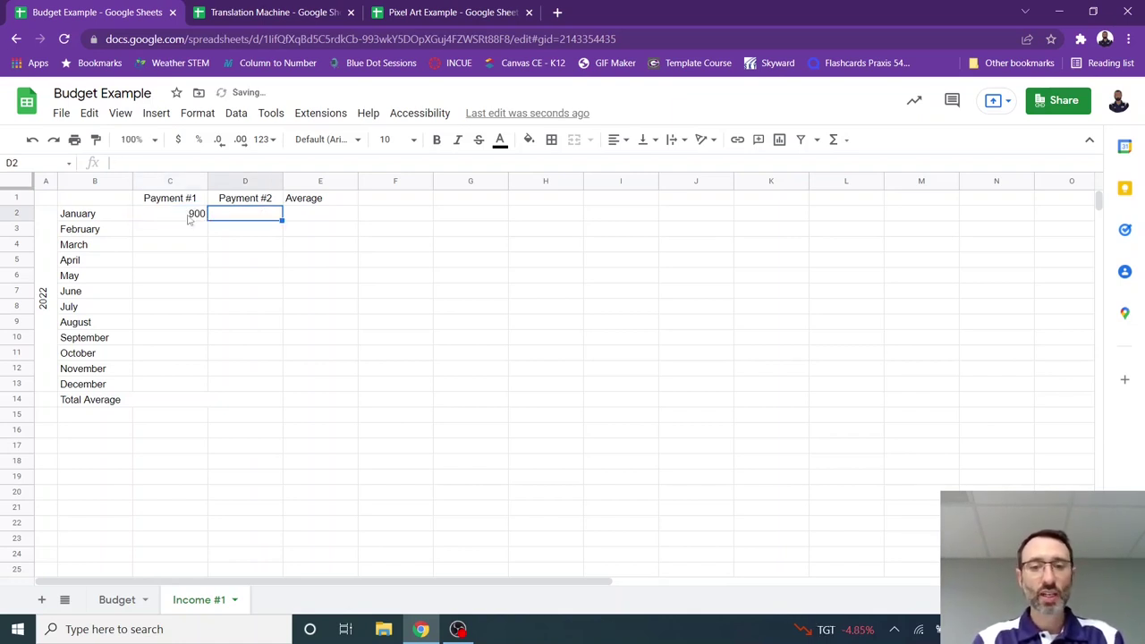
{"action": "type", "text": "600"}
{"action": "key", "text": "Tab"}
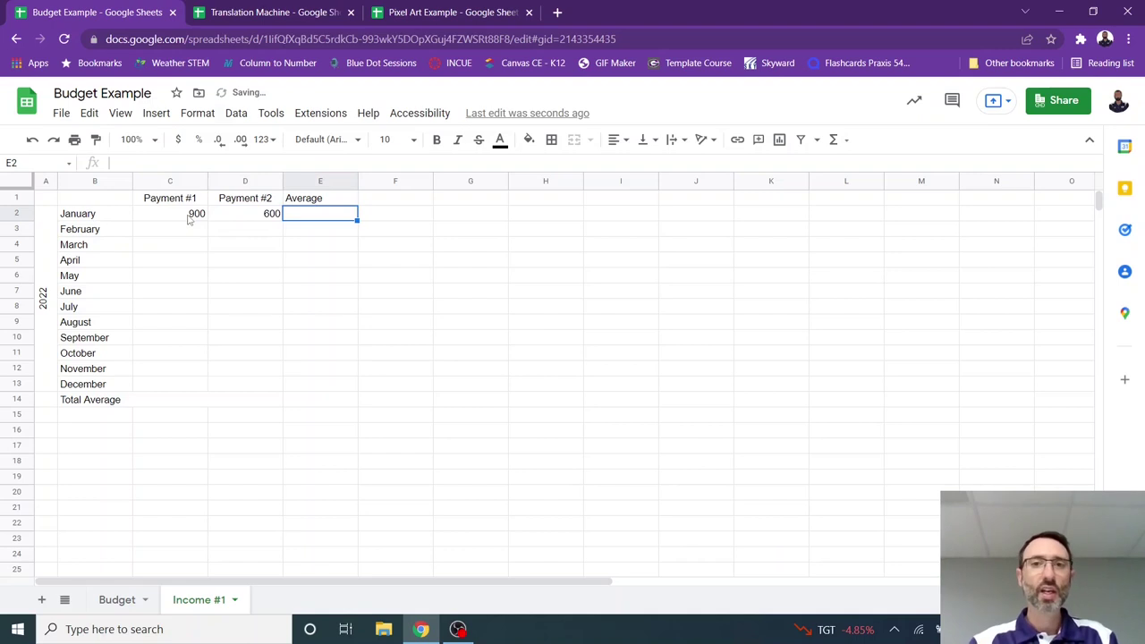
Step: Put =AVERAGE(C2:D2) in E2 for January's average
{"action": "left_click", "coordinate": [837, 141]}
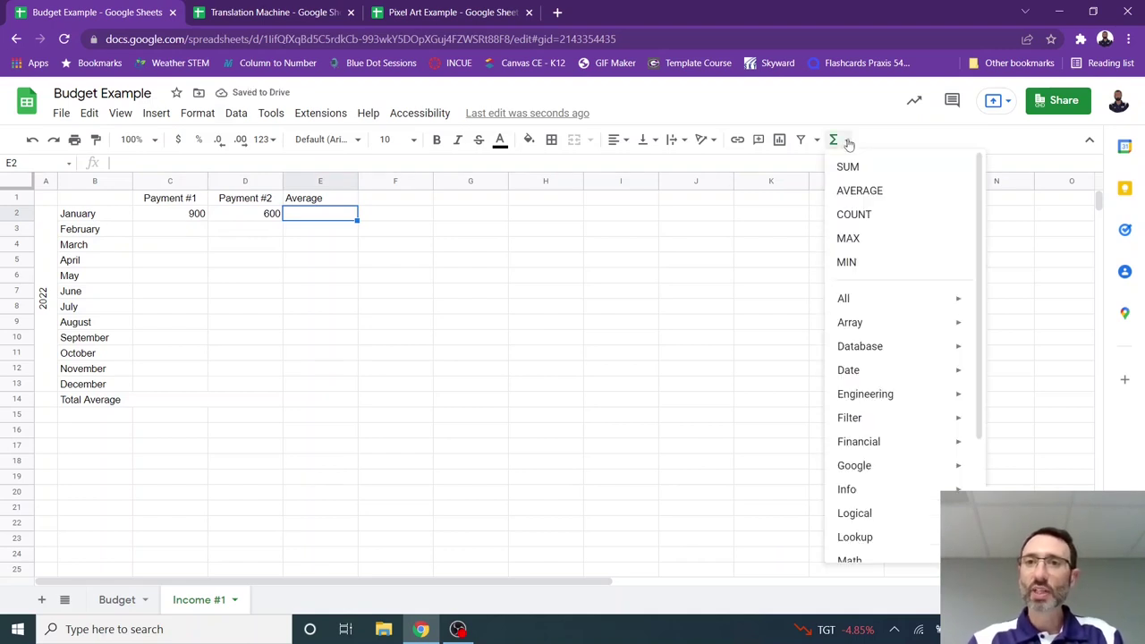
{"action": "left_click", "coordinate": [859, 191]}
{"action": "left_click_drag", "start_coordinate": [262, 216], "coordinate": [178, 214]}
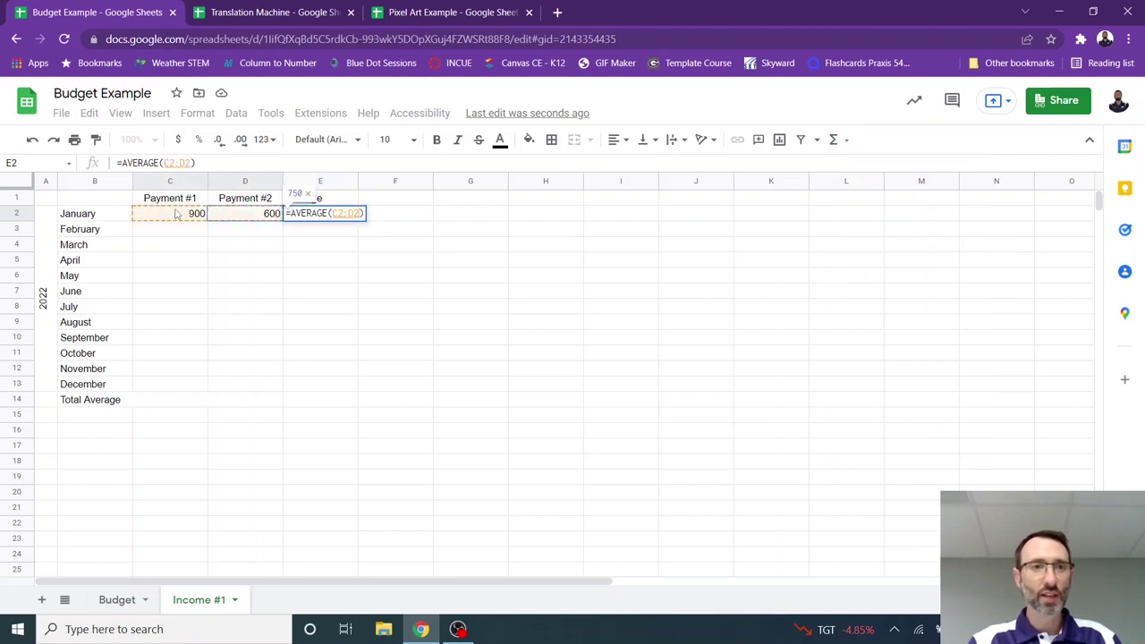
{"action": "key", "text": "Return"}
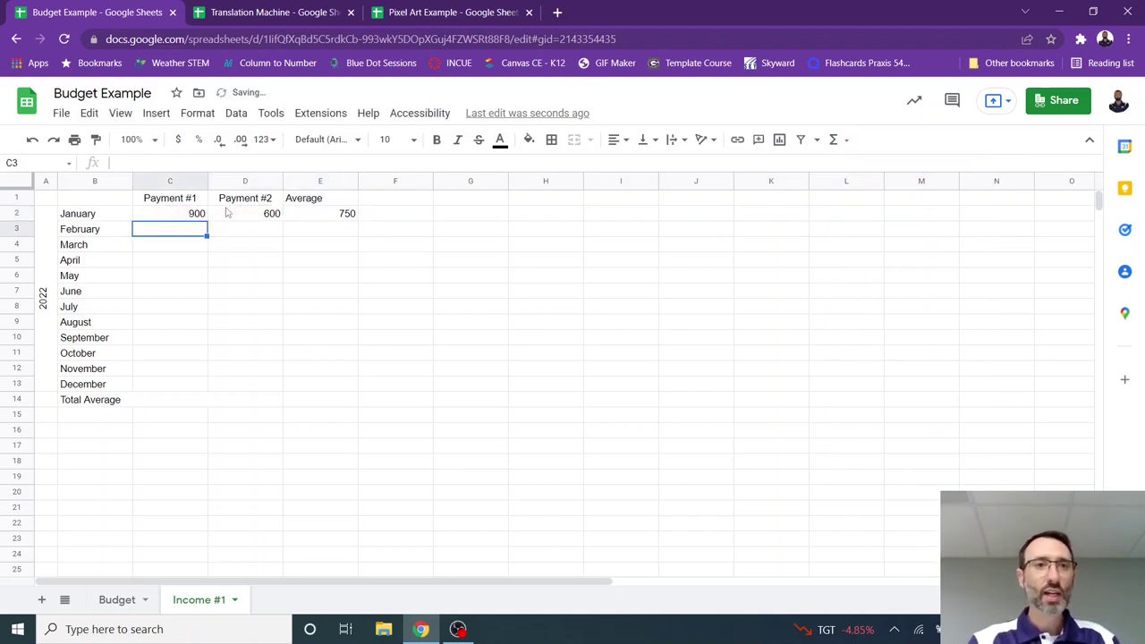
Step: Format January's values C2:E2 as dollars
{"action": "left_click_drag", "start_coordinate": [188, 215], "coordinate": [343, 215]}
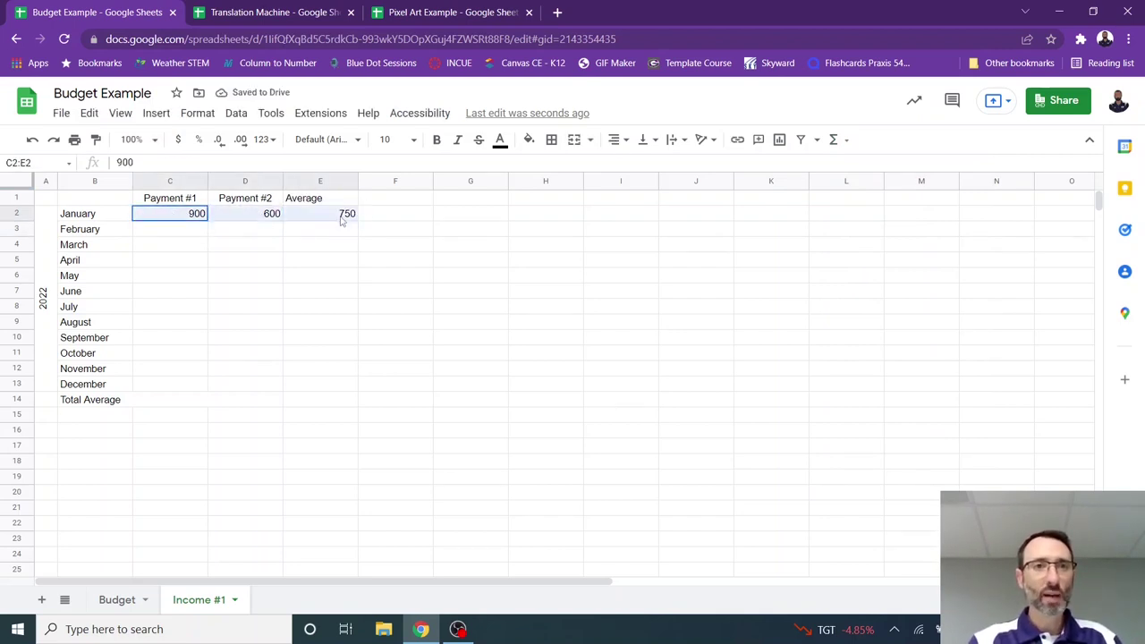
{"action": "left_click", "coordinate": [182, 140]}
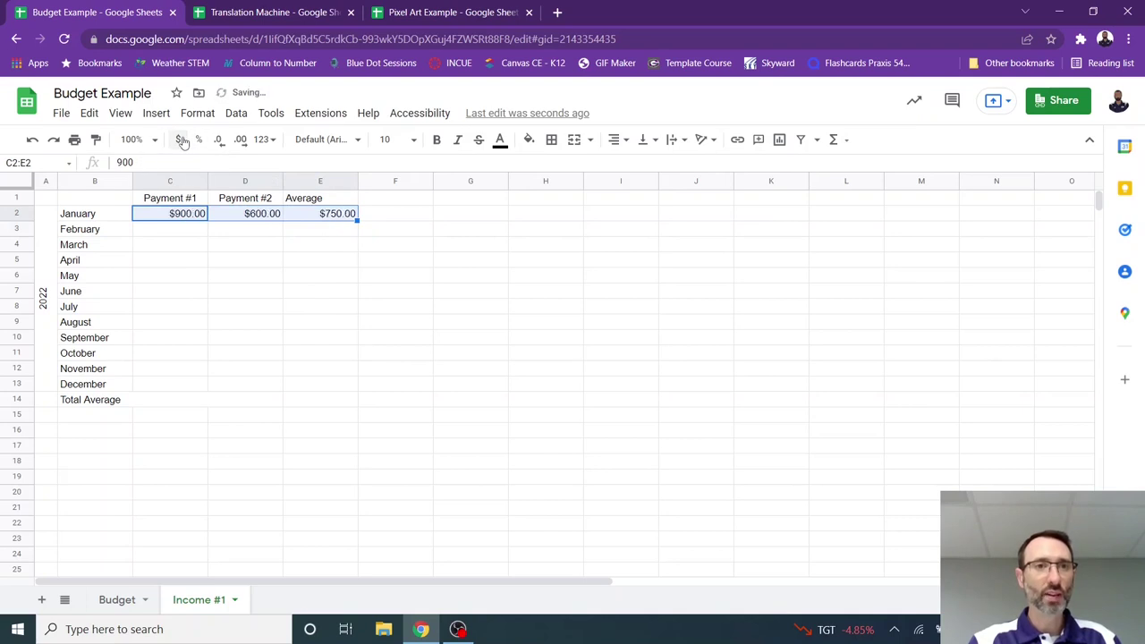
{"action": "left_click", "coordinate": [308, 324]}
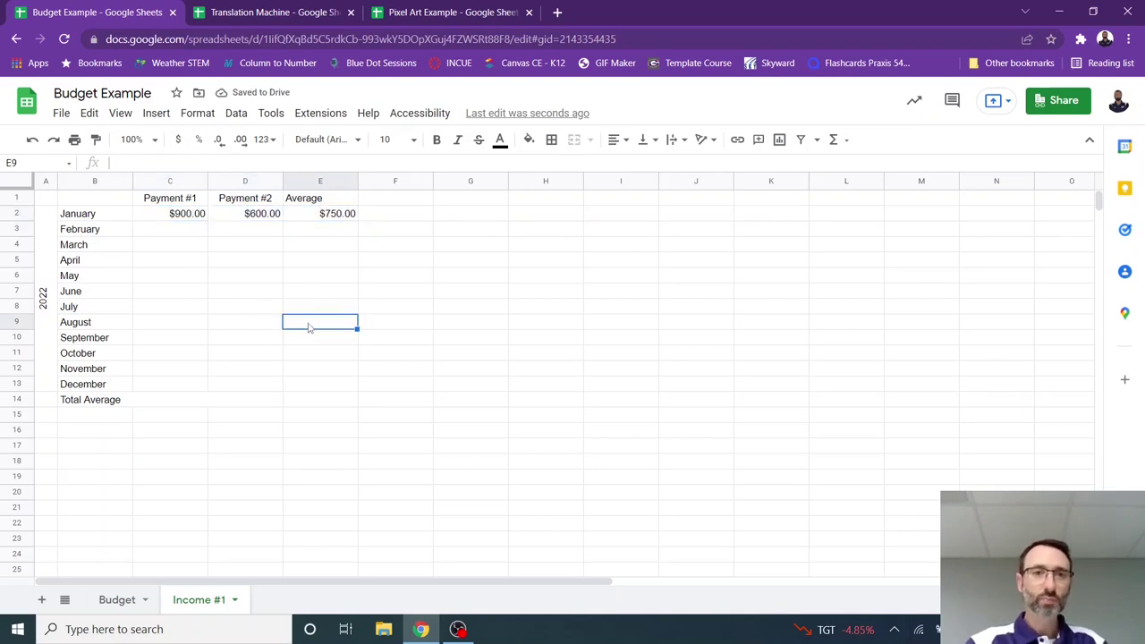
Step: Copy the E2 average down through December and average E2:E13 in Total Average
{"action": "left_click", "coordinate": [340, 217]}
{"action": "left_click_drag", "start_coordinate": [358, 220], "coordinate": [347, 390]}
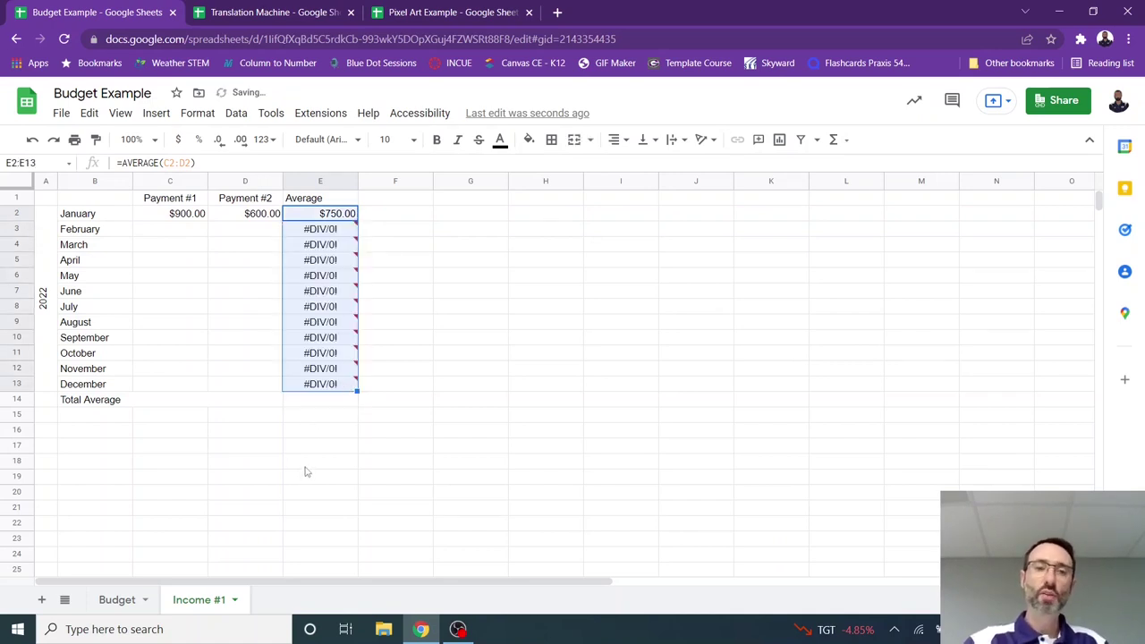
{"action": "left_click", "coordinate": [317, 406]}
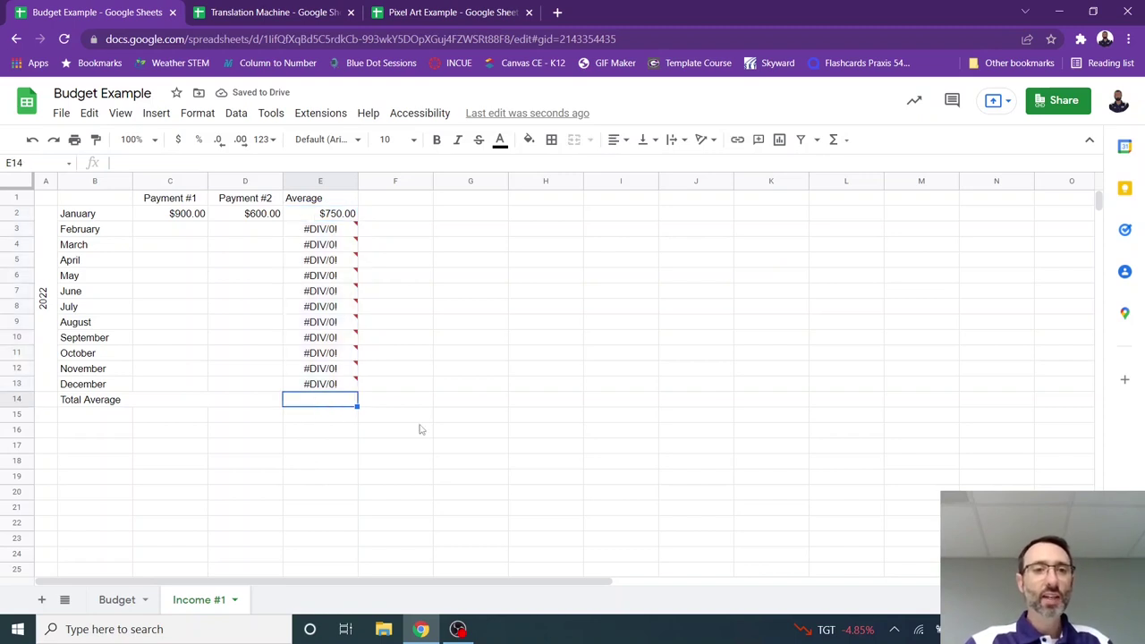
{"action": "left_click", "coordinate": [846, 144]}
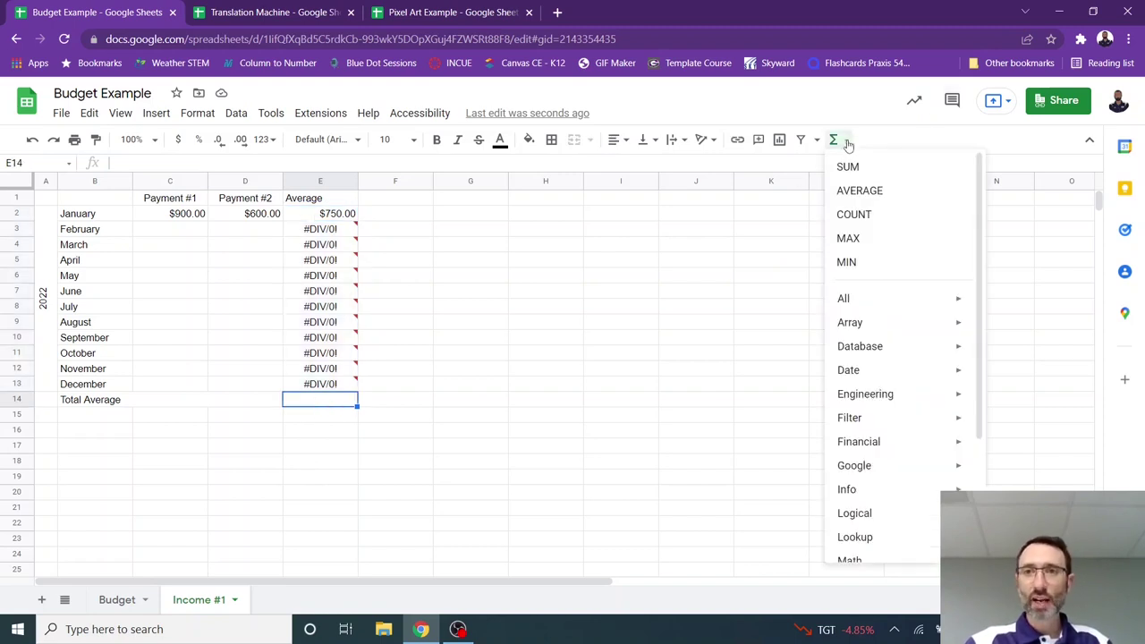
{"action": "left_click", "coordinate": [859, 190]}
{"action": "left_click_drag", "start_coordinate": [320, 384], "coordinate": [335, 222]}
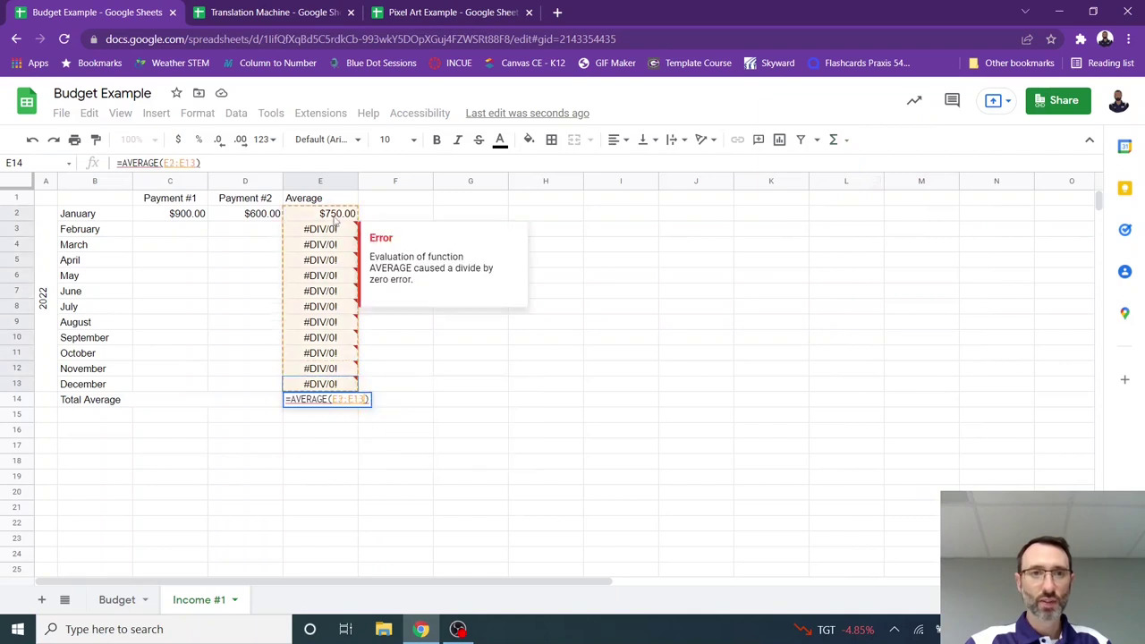
{"action": "key", "text": "Return"}
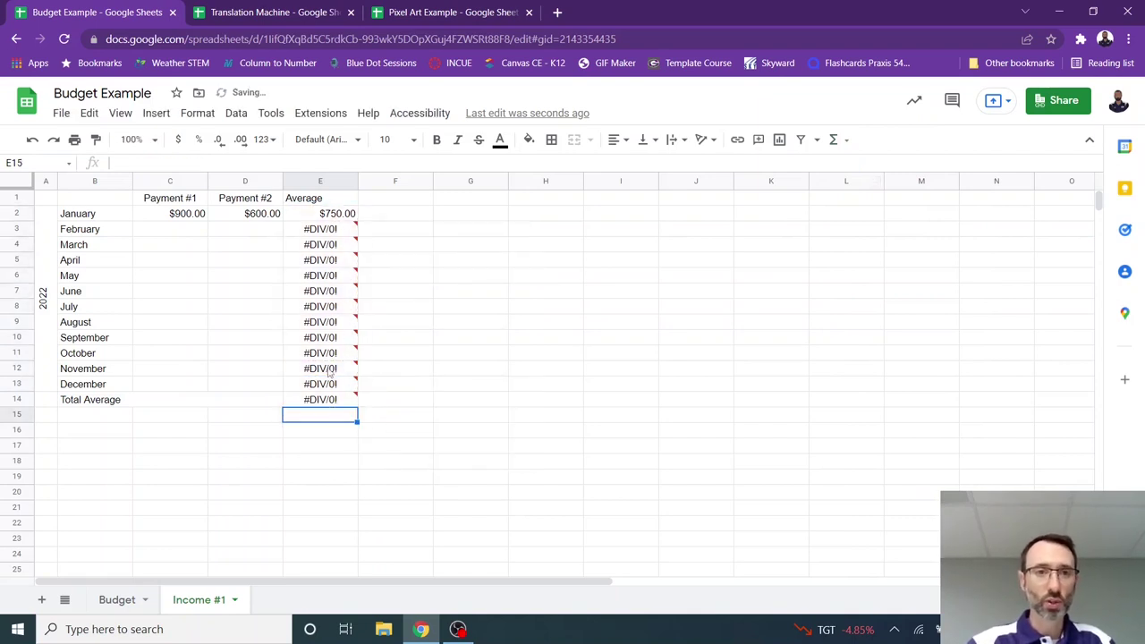
Step: Clear the #DIV/0! cells E3:E14 and re-enter Total Average as AVERAGE(E2:E13), showing $750.00
{"action": "left_click_drag", "start_coordinate": [346, 240], "coordinate": [334, 394]}
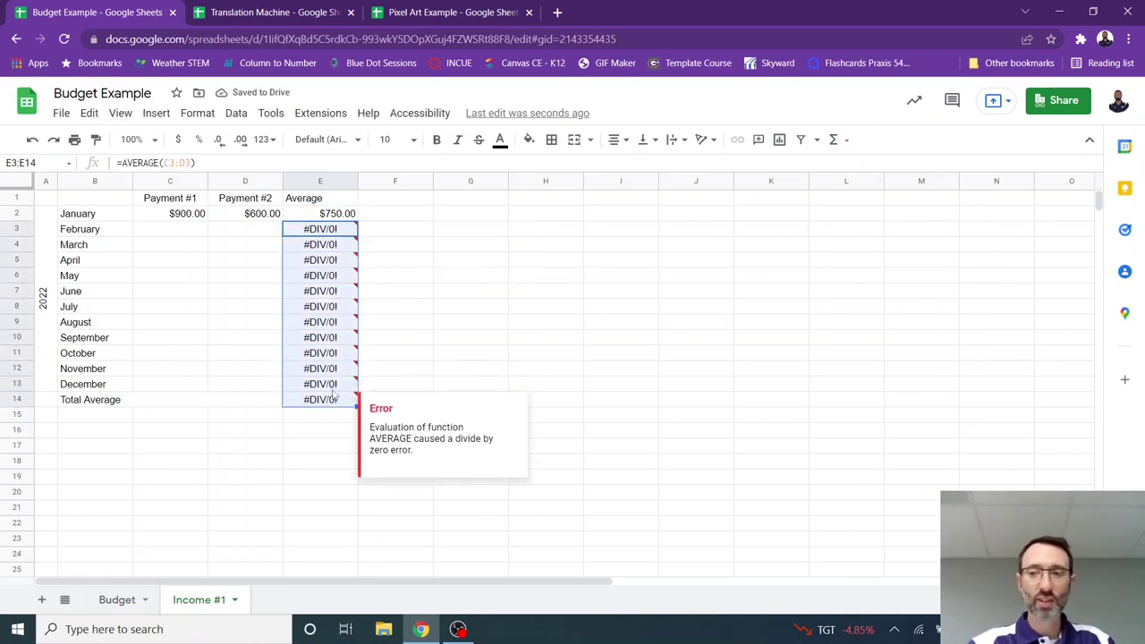
{"action": "key", "text": "Delete"}
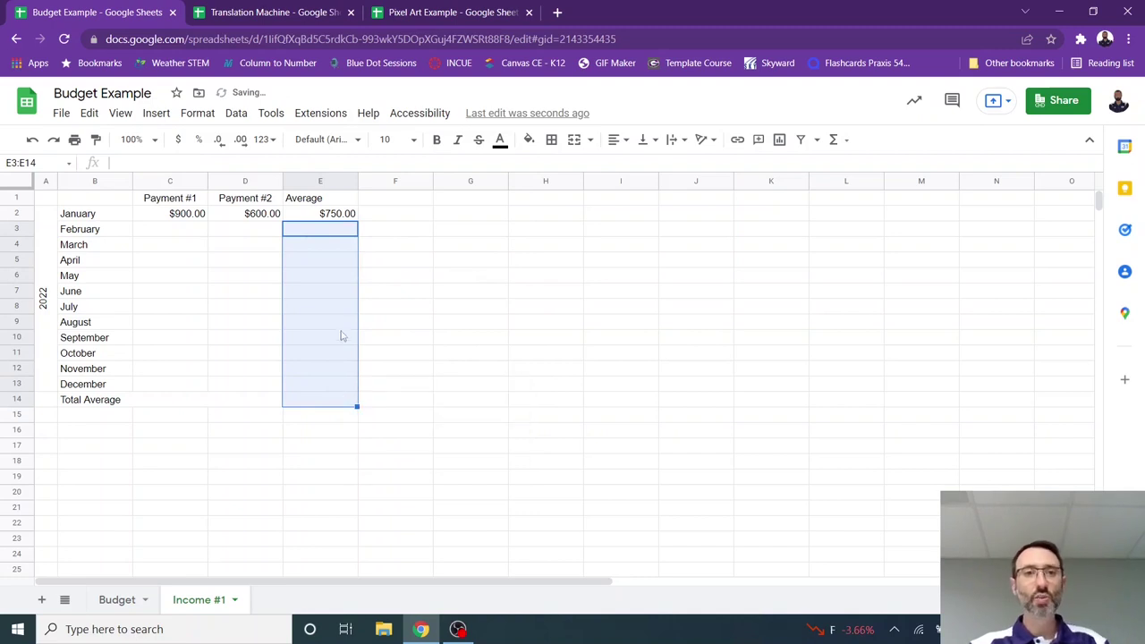
{"action": "left_click", "coordinate": [326, 403]}
{"action": "left_click", "coordinate": [837, 139]}
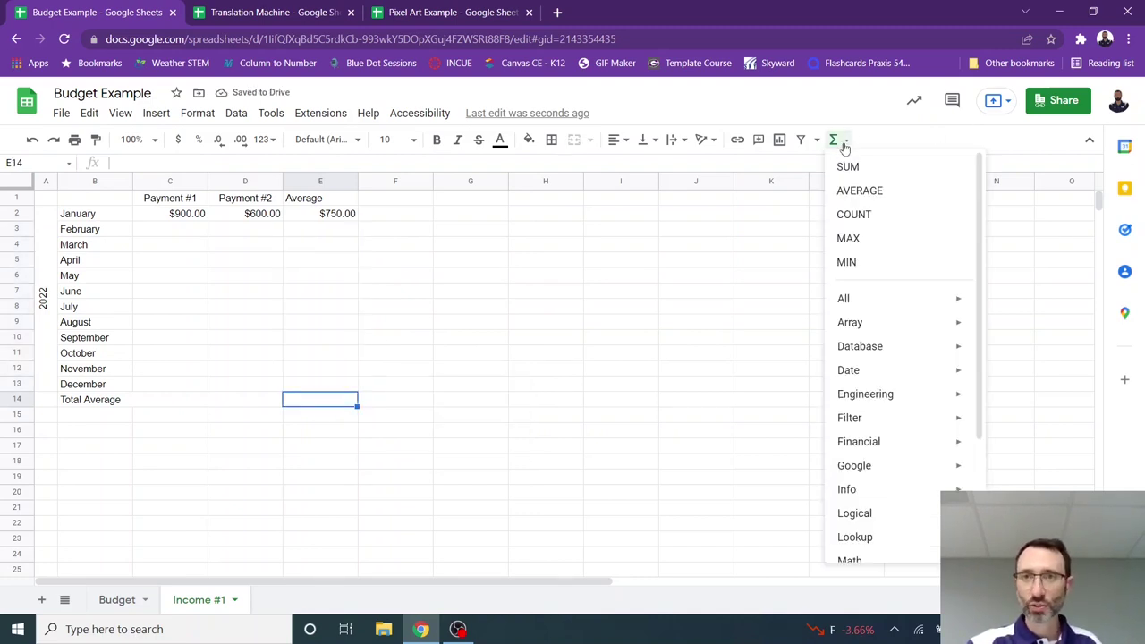
{"action": "left_click", "coordinate": [852, 191]}
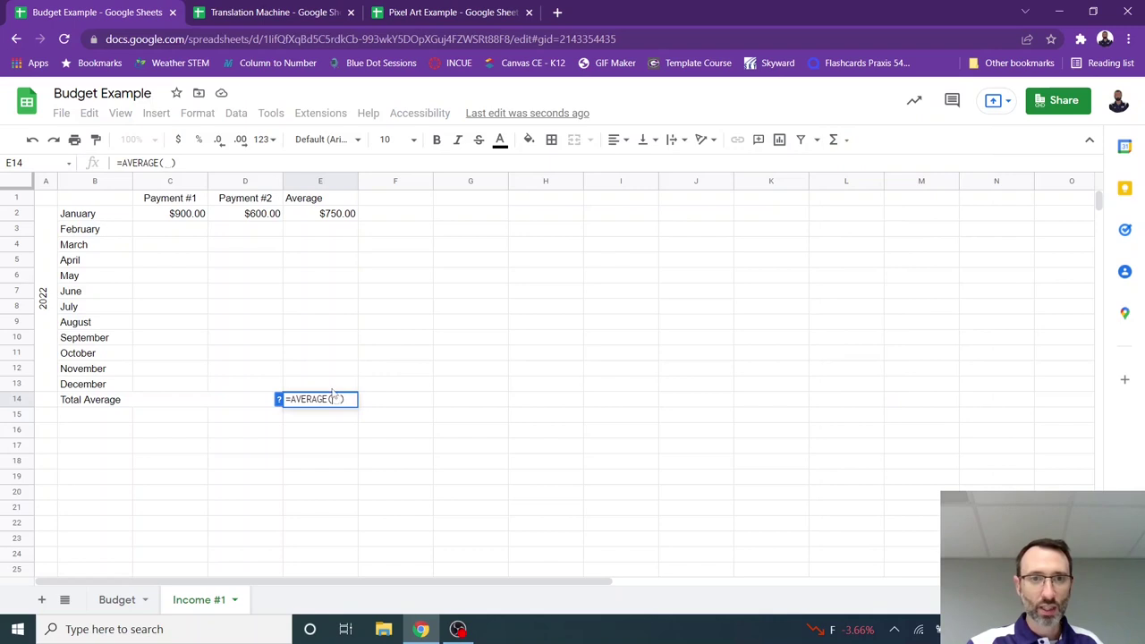
{"action": "left_click", "coordinate": [336, 219], "text": "shift"}
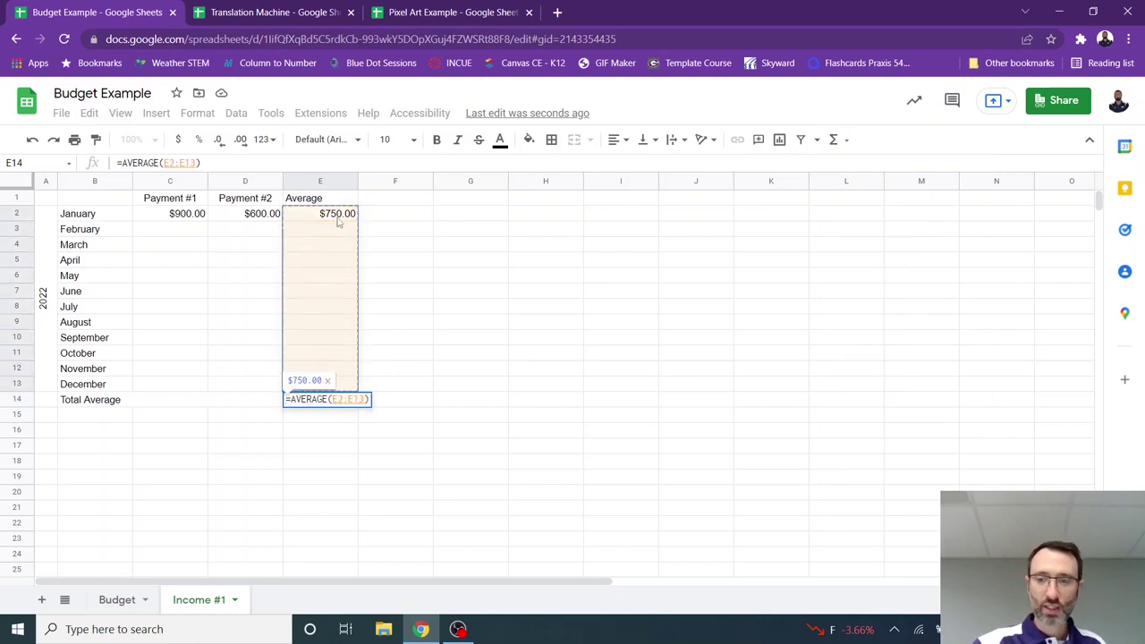
{"action": "key", "text": "Return"}
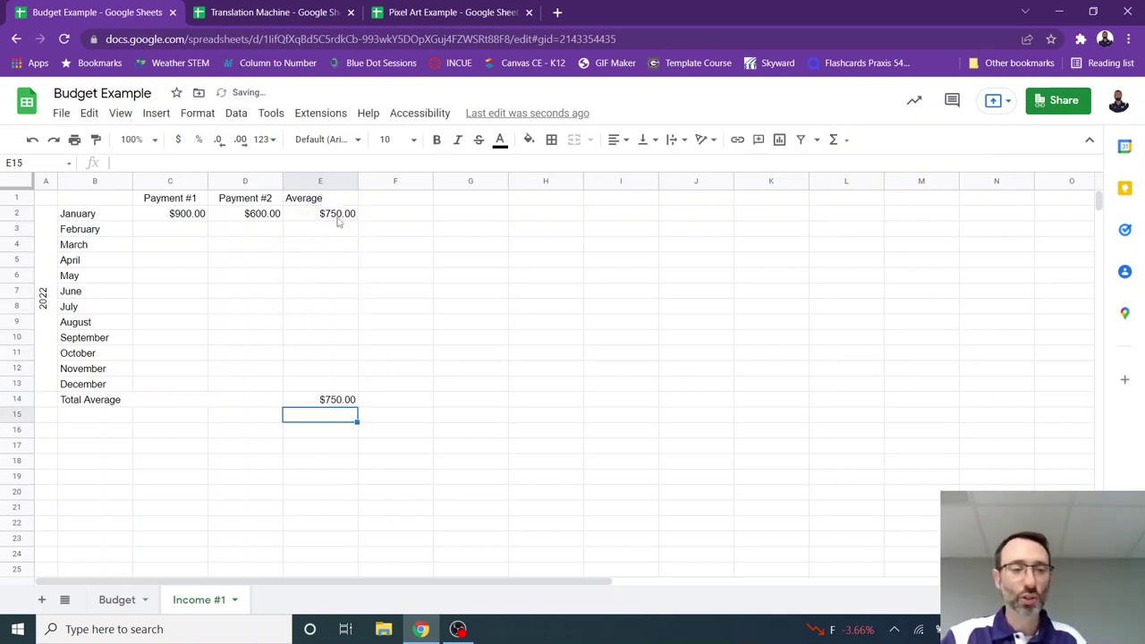
Step: On the Budget sheet, link Source #1 in B2 to Income #1's E14 total average
{"action": "left_click", "coordinate": [125, 608]}
{"action": "left_click", "coordinate": [141, 219]}
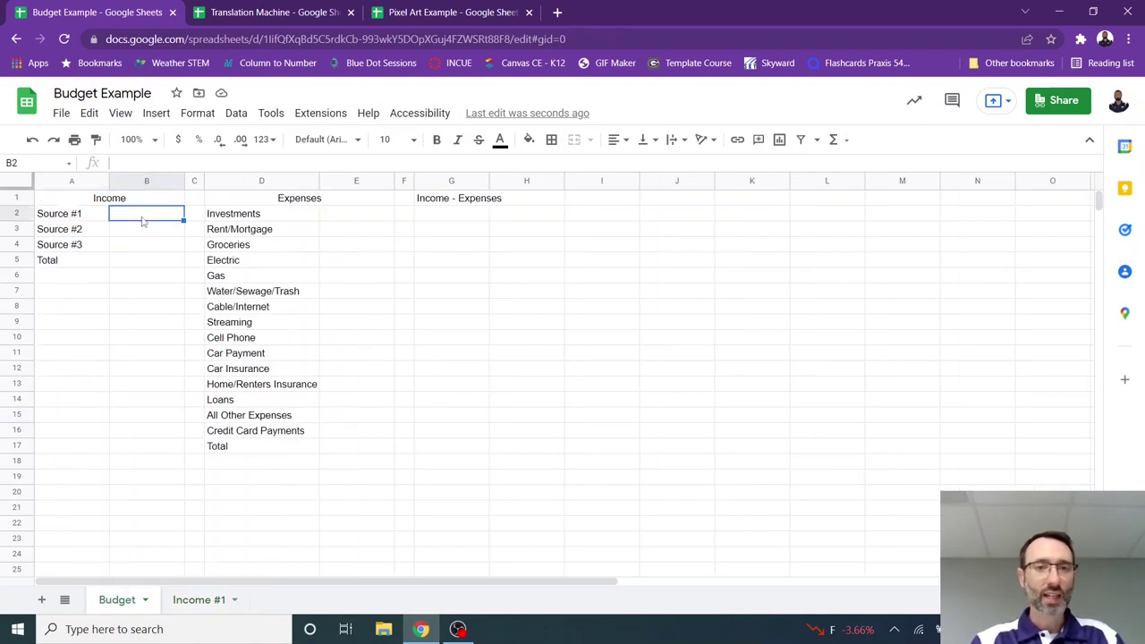
{"action": "type", "text": "="}
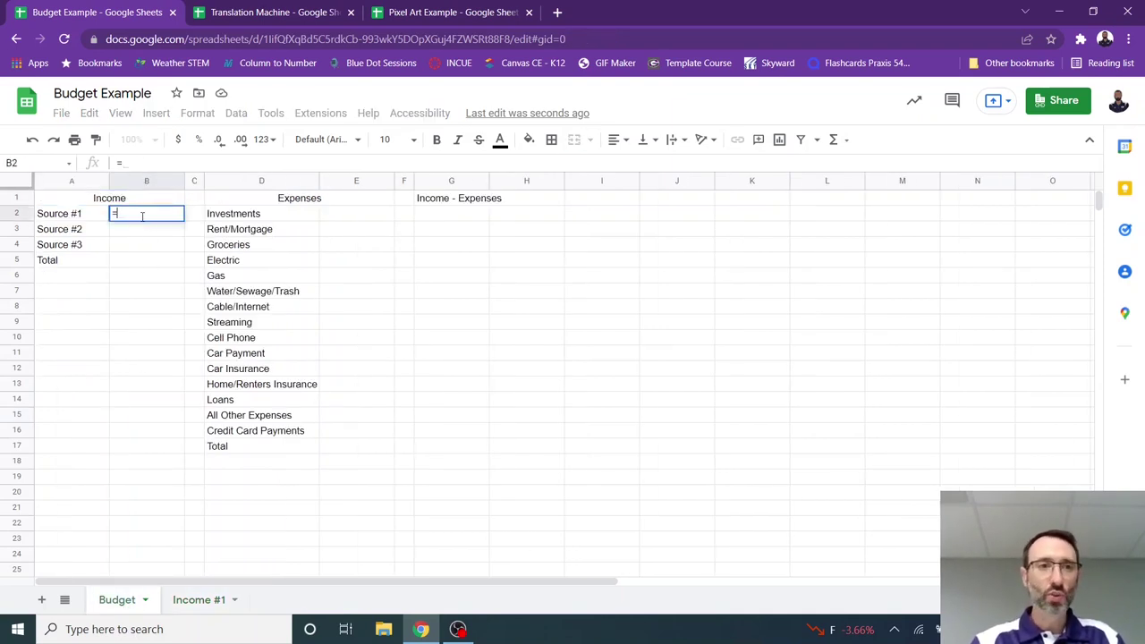
{"action": "left_click", "coordinate": [198, 599]}
{"action": "left_click", "coordinate": [345, 402]}
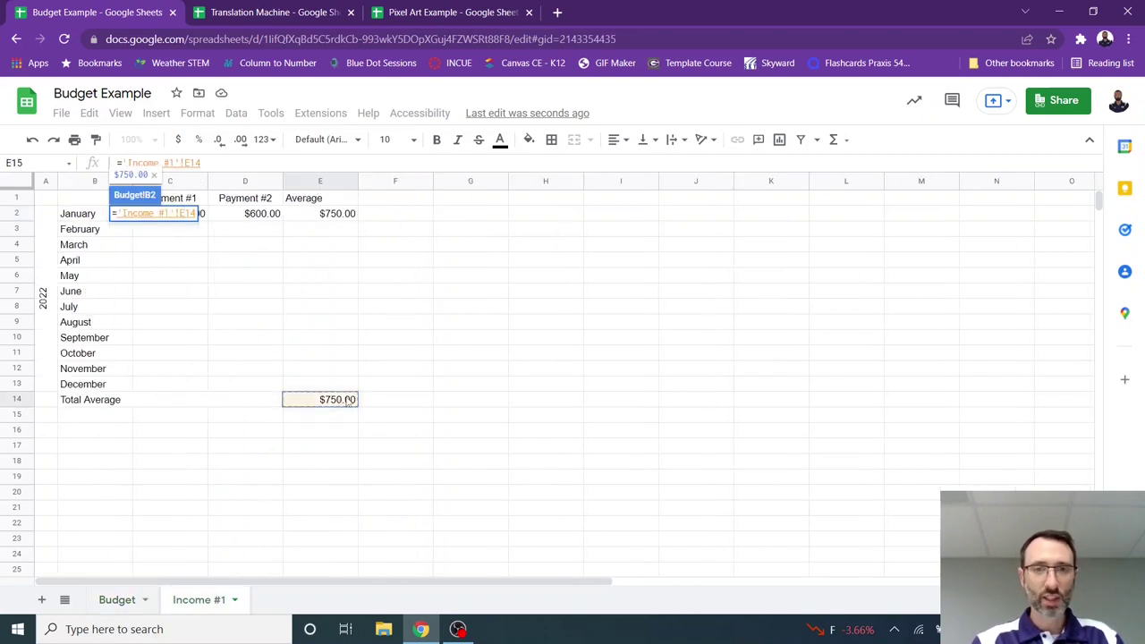
{"action": "key", "text": "Return"}
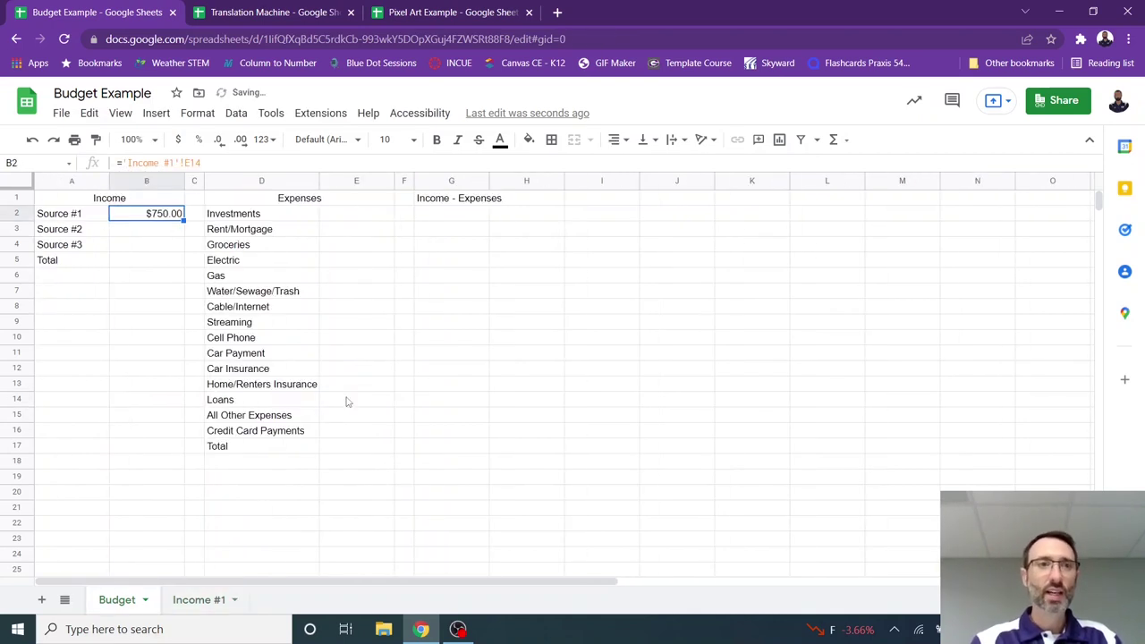
Step: Total the income sources in B5 with SUM(B2:B4), giving $750.00
{"action": "left_click", "coordinate": [153, 233]}
{"action": "left_click", "coordinate": [151, 262]}
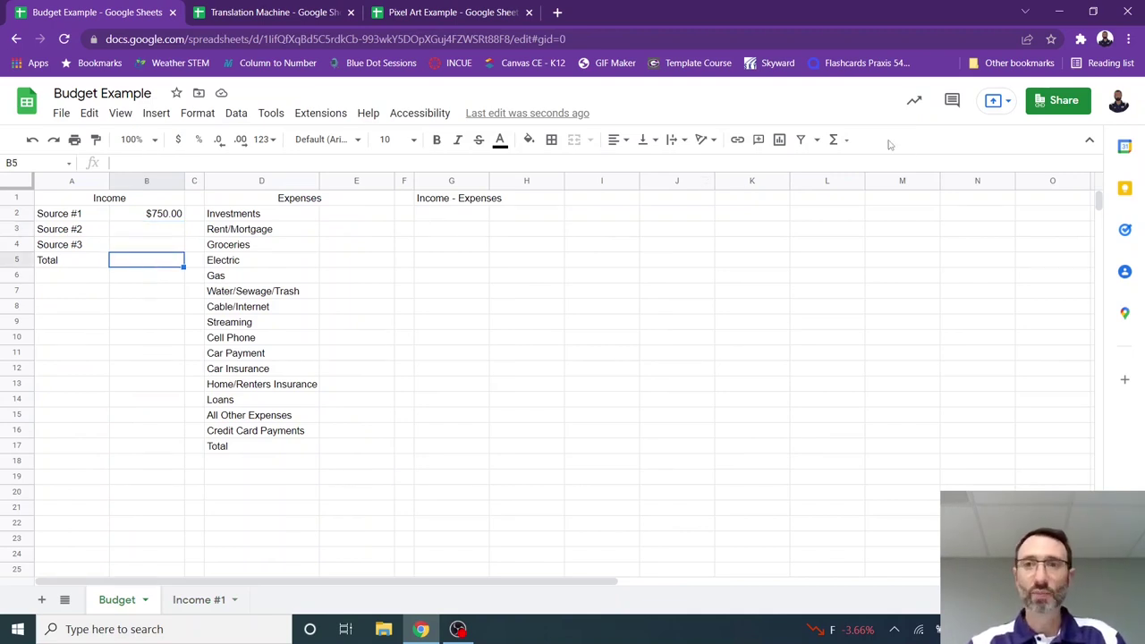
{"action": "left_click", "coordinate": [848, 141]}
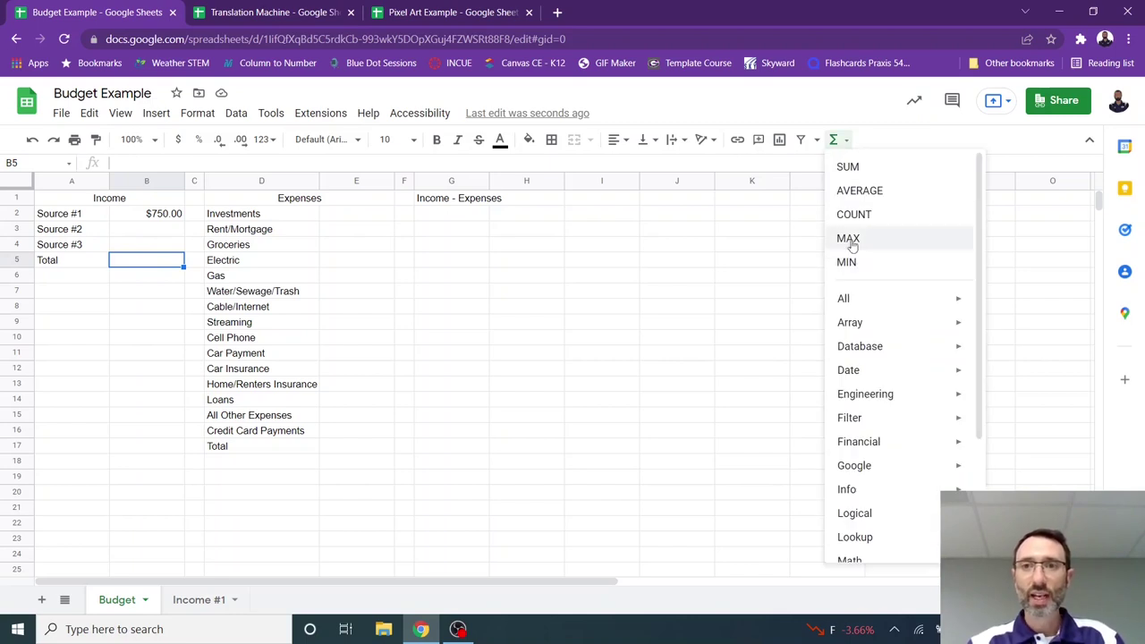
{"action": "left_click", "coordinate": [868, 176]}
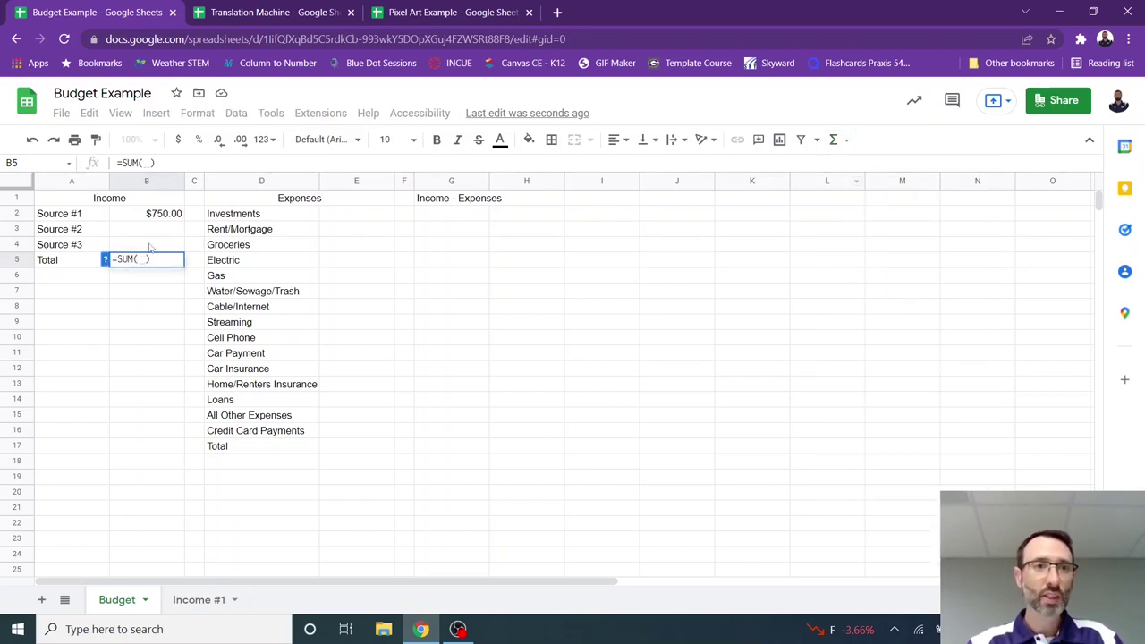
{"action": "left_click_drag", "start_coordinate": [152, 245], "coordinate": [155, 220]}
{"action": "key", "text": "Return"}
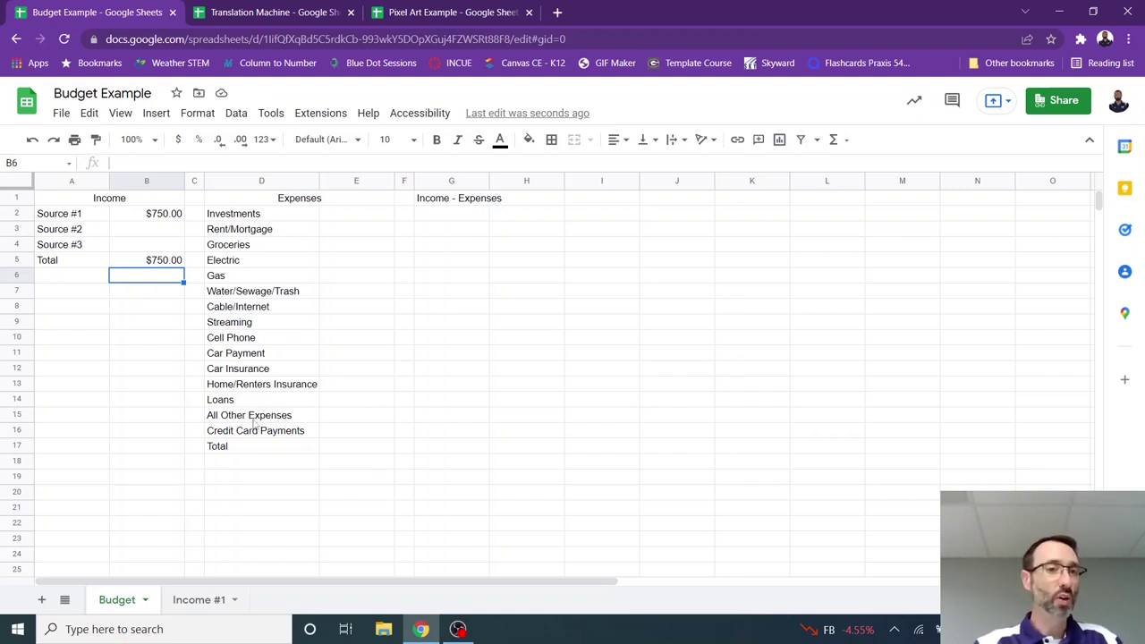
Step: Enter 200 for Investments in E2 and 500 for Rent/Mortgage in E3
{"action": "left_click", "coordinate": [360, 220]}
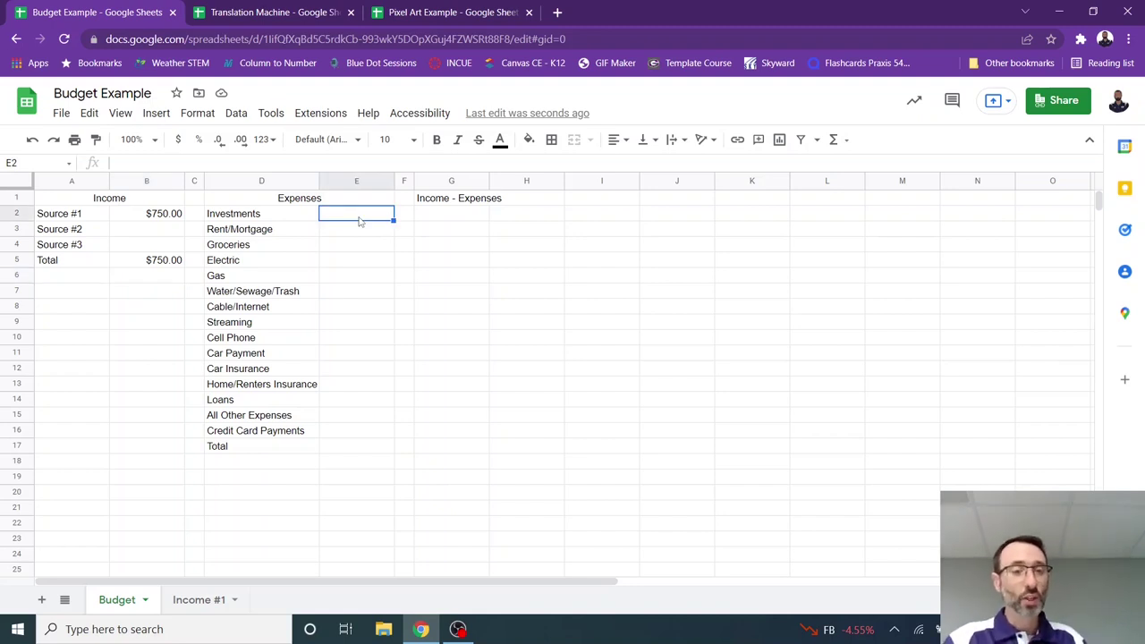
{"action": "type", "text": "5"}
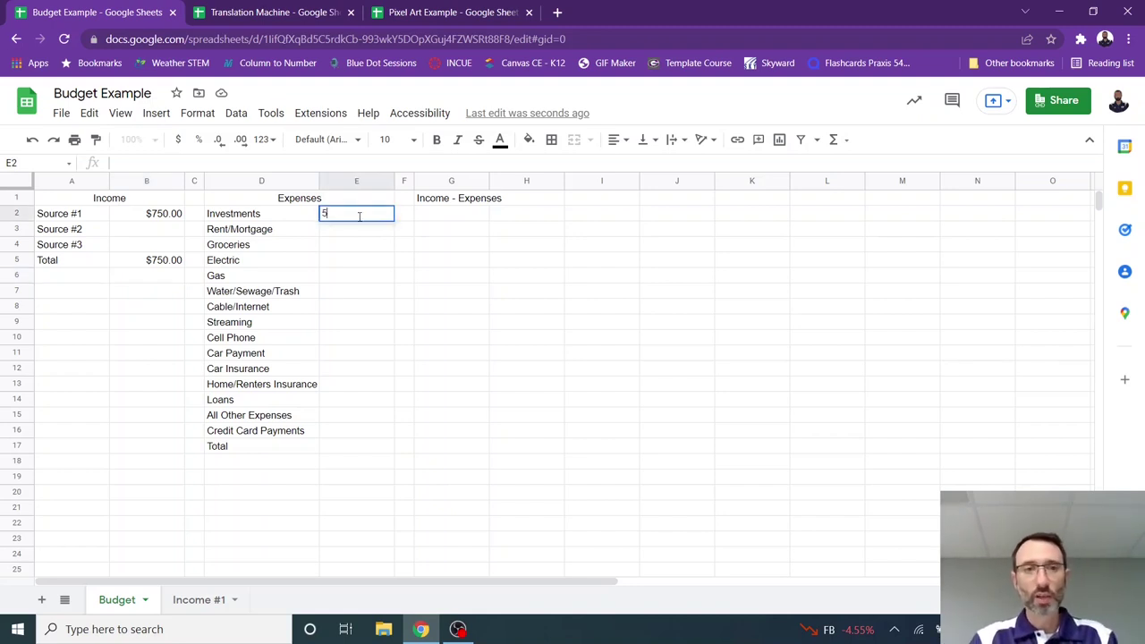
{"action": "type", "text": "200"}
{"action": "key", "text": "Return"}
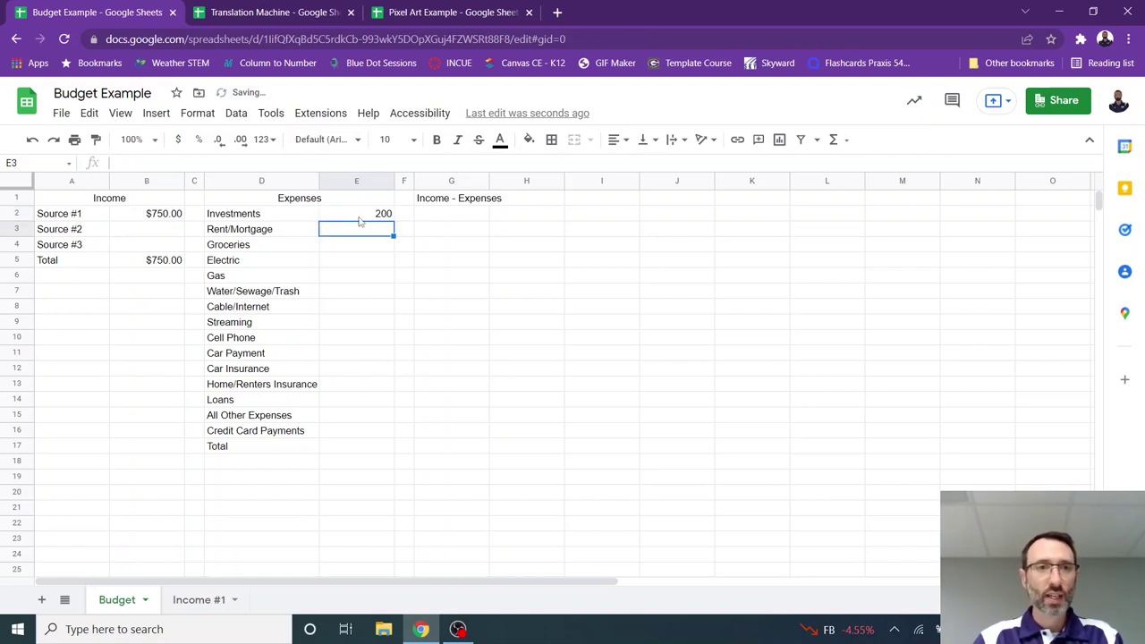
{"action": "type", "text": "500"}
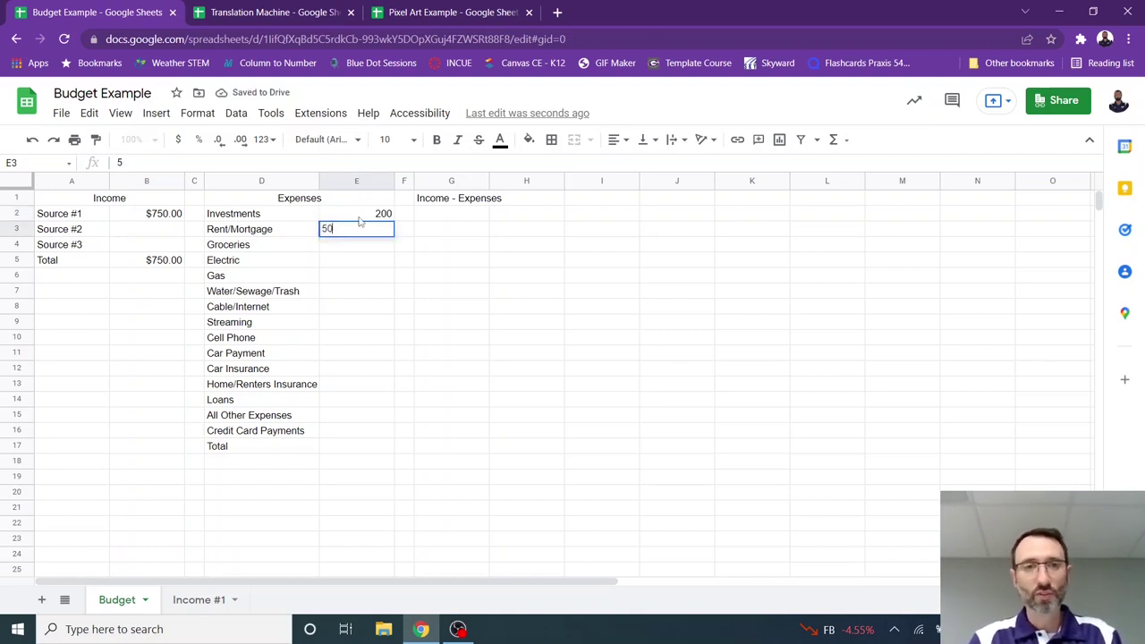
{"action": "key", "text": "Return"}
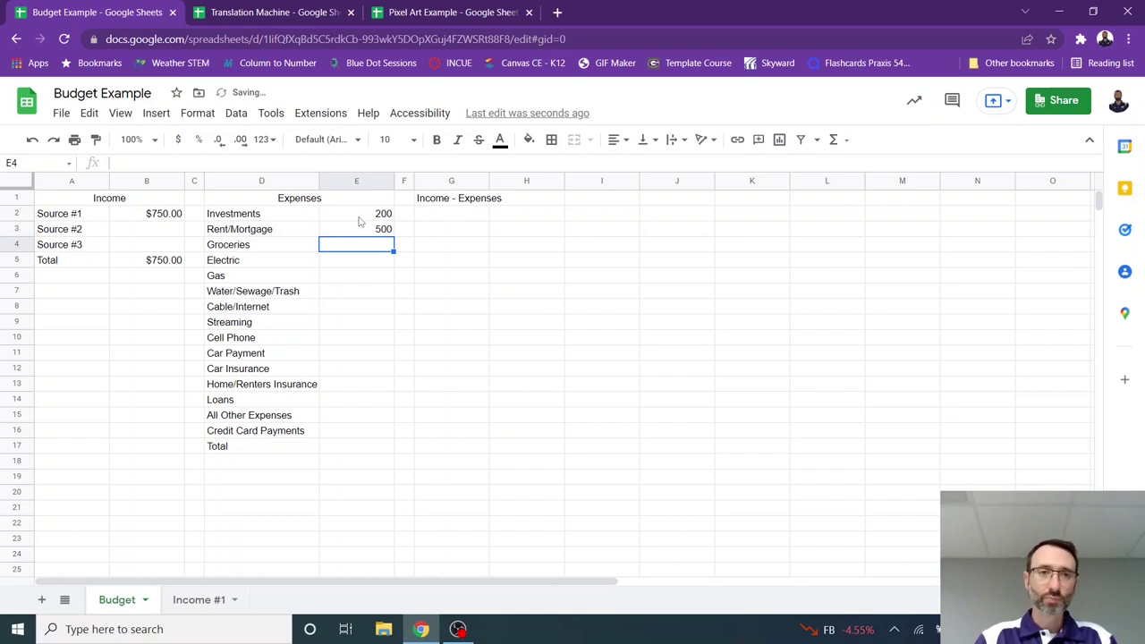
Step: Format E2:E16 as dollars and total them in E17 with SUM(E2:E16), giving $700.00
{"action": "left_click_drag", "start_coordinate": [363, 217], "coordinate": [358, 437]}
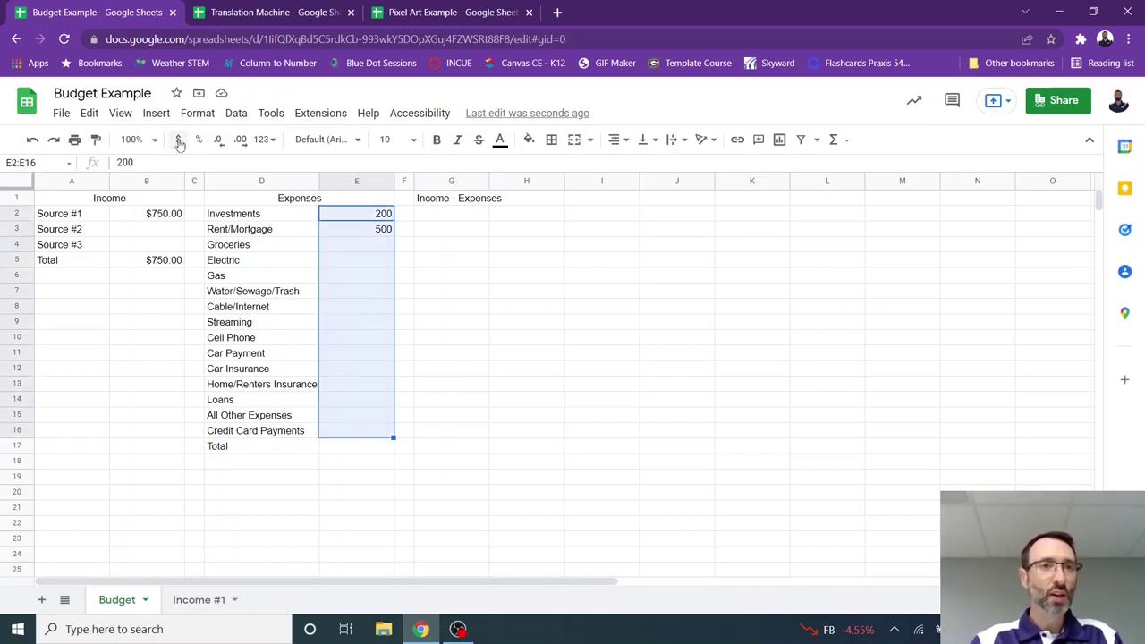
{"action": "left_click", "coordinate": [178, 140]}
{"action": "left_click", "coordinate": [364, 450]}
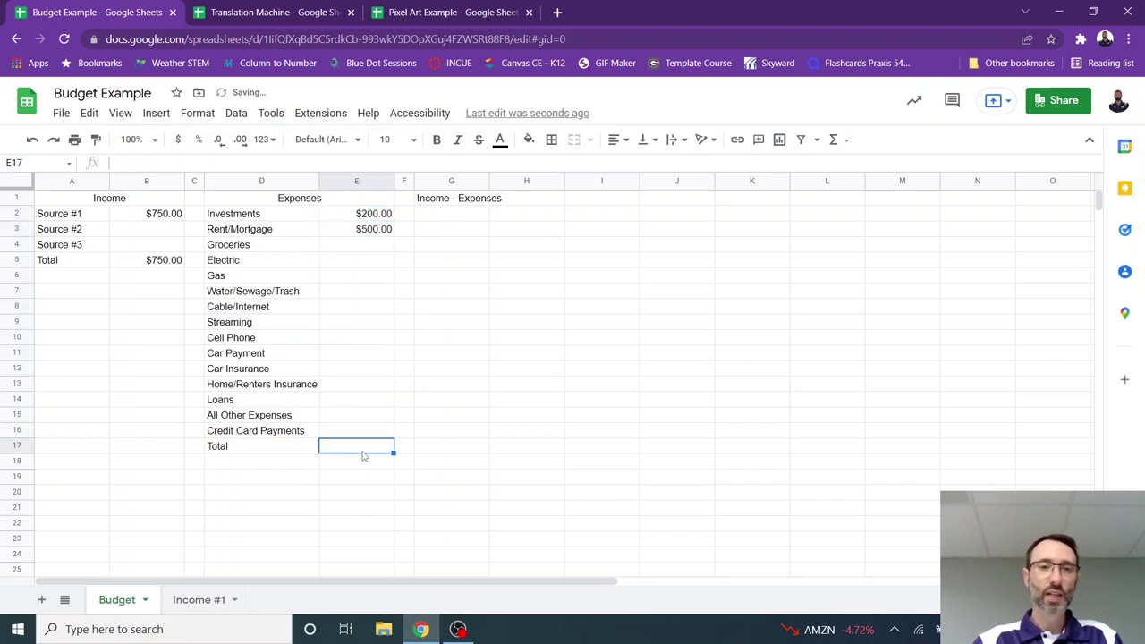
{"action": "left_click", "coordinate": [841, 141]}
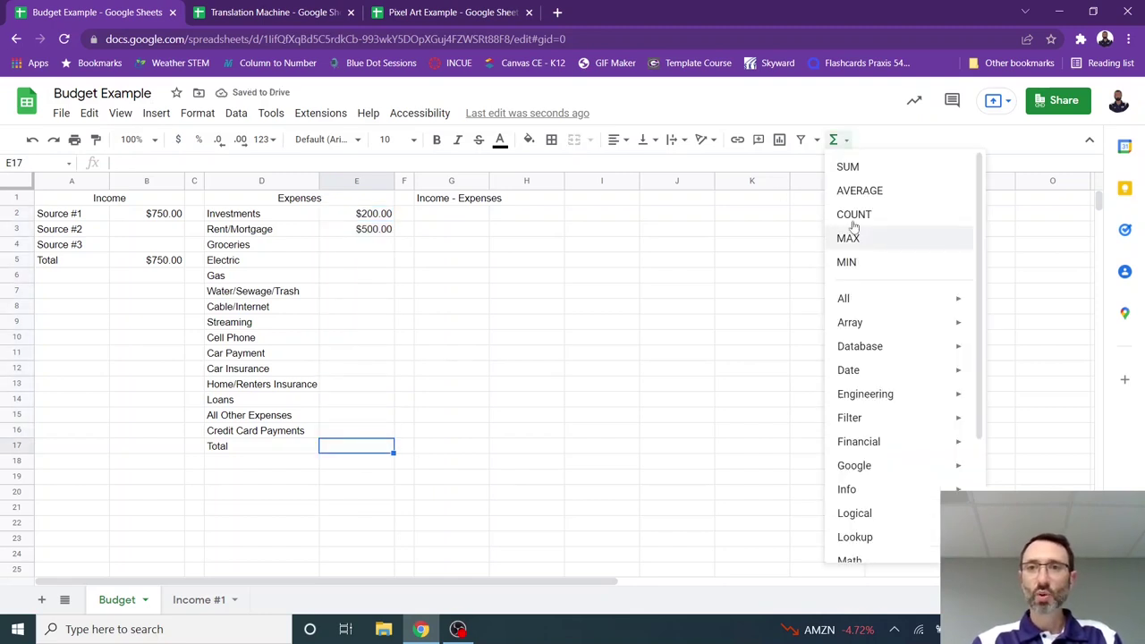
{"action": "left_click", "coordinate": [845, 166]}
{"action": "left_click_drag", "start_coordinate": [374, 436], "coordinate": [365, 217]}
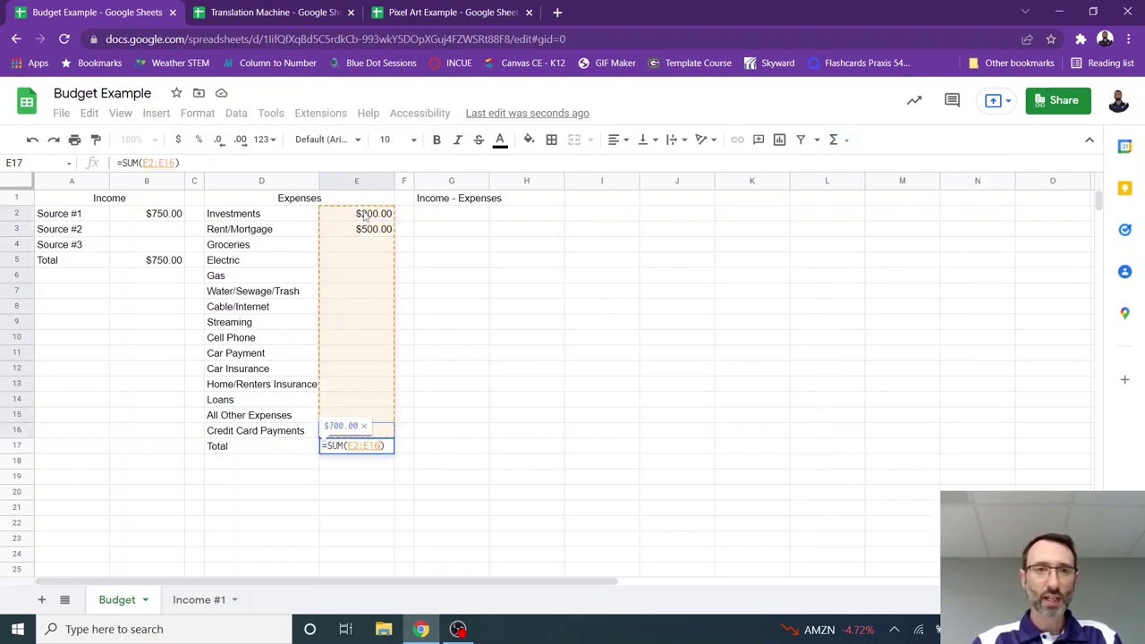
{"action": "left_click", "coordinate": [166, 162]}
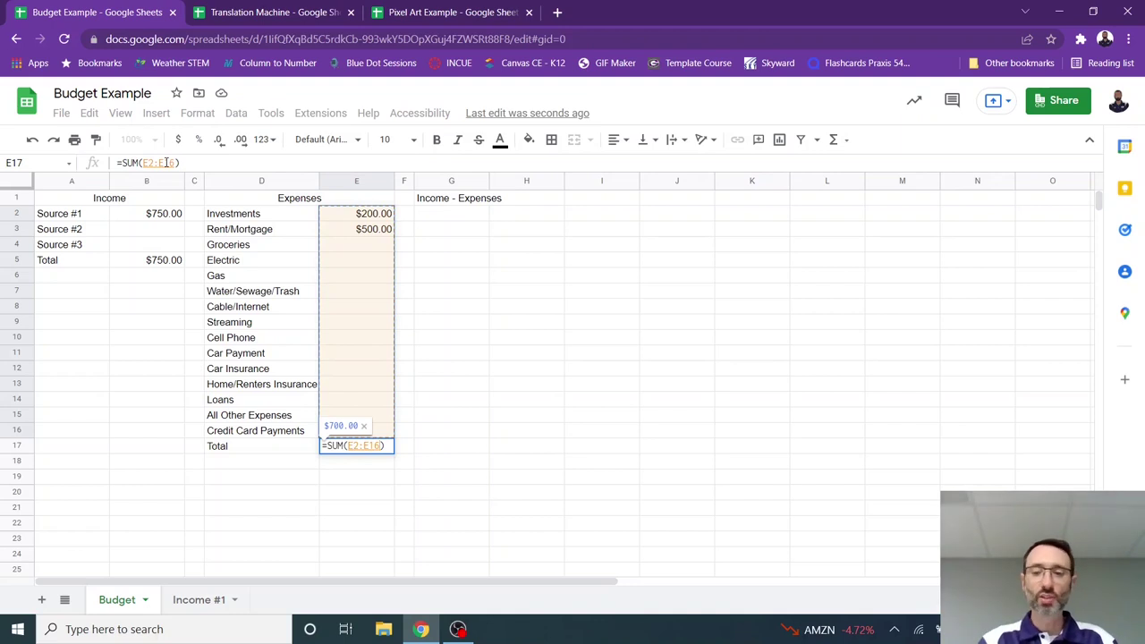
{"action": "key", "text": "Return"}
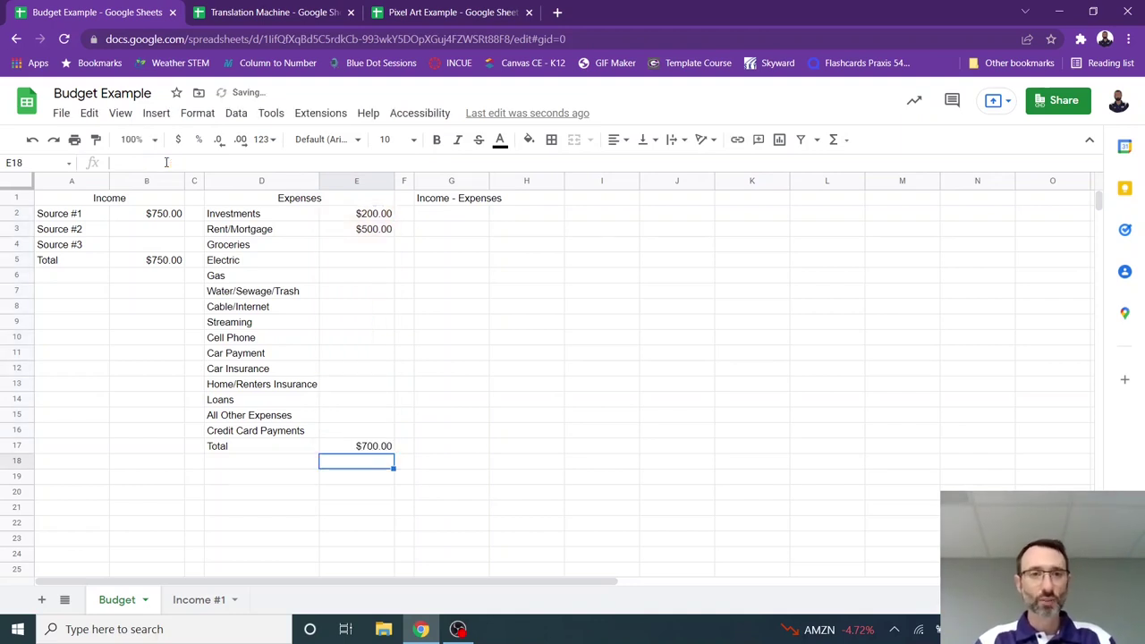
{"action": "left_click", "coordinate": [474, 217]}
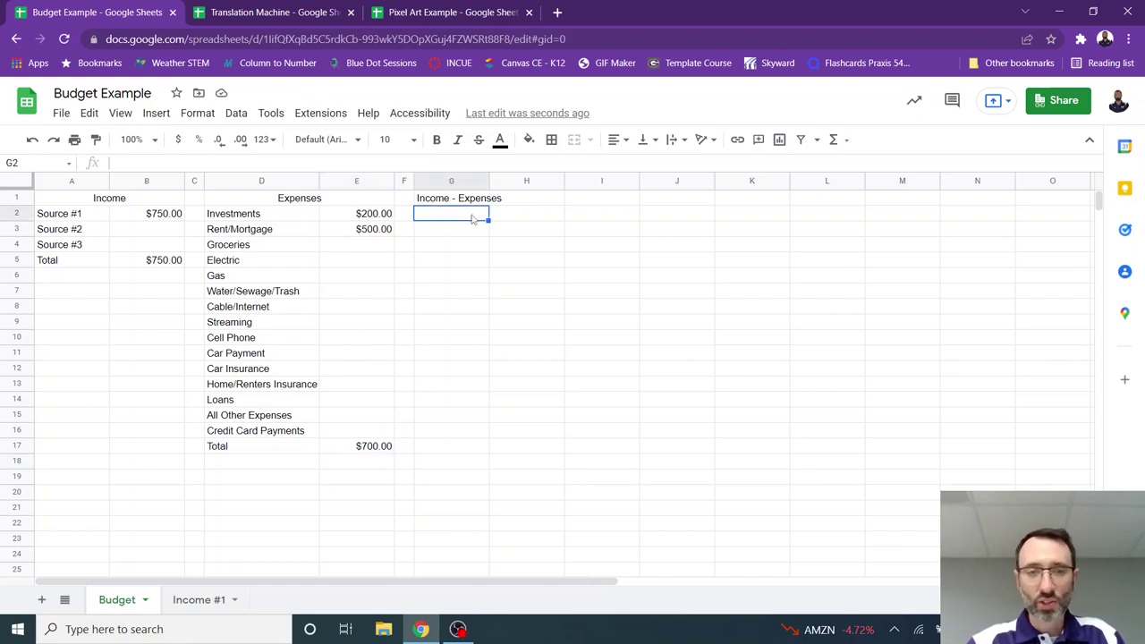
Step: Enter =B5-E17 in G2, showing $50.00 left over
{"action": "type", "text": "="}
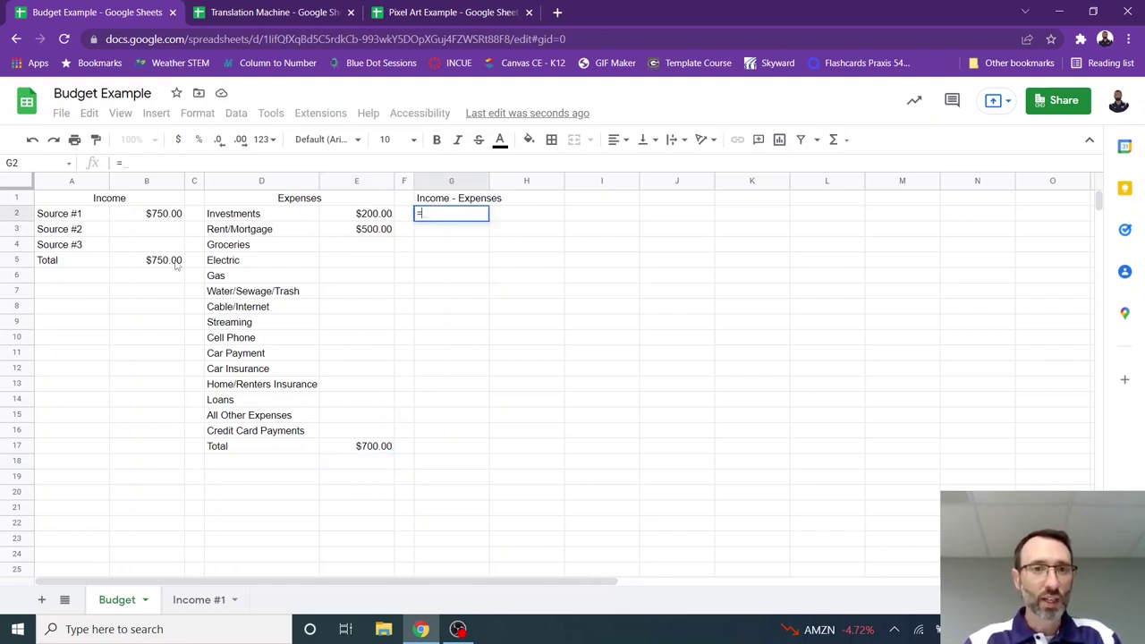
{"action": "left_click", "coordinate": [170, 261]}
{"action": "type", "text": "-"}
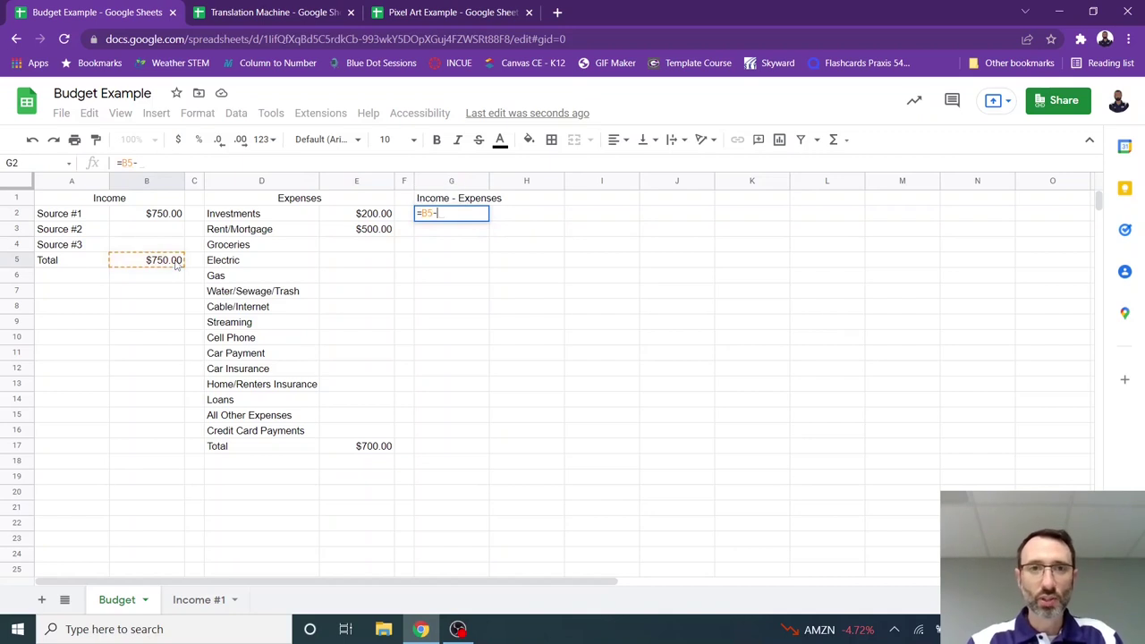
{"action": "left_click", "coordinate": [380, 447]}
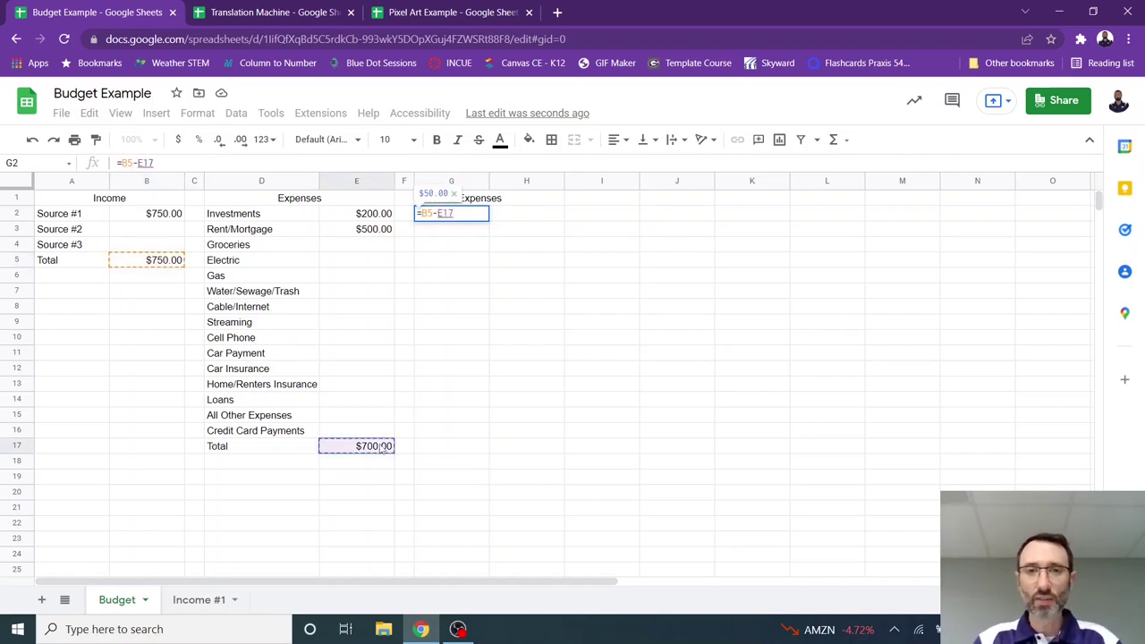
{"action": "key", "text": "Return"}
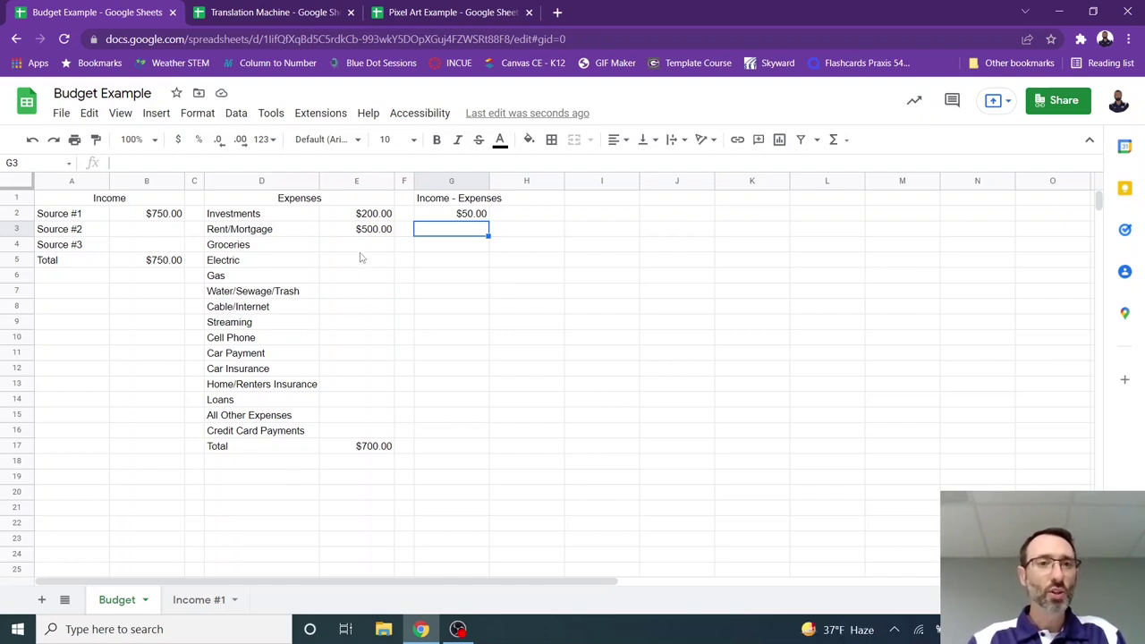
Step: Set the Cell Phone expense in E10 to 105
{"action": "left_click", "coordinate": [354, 345]}
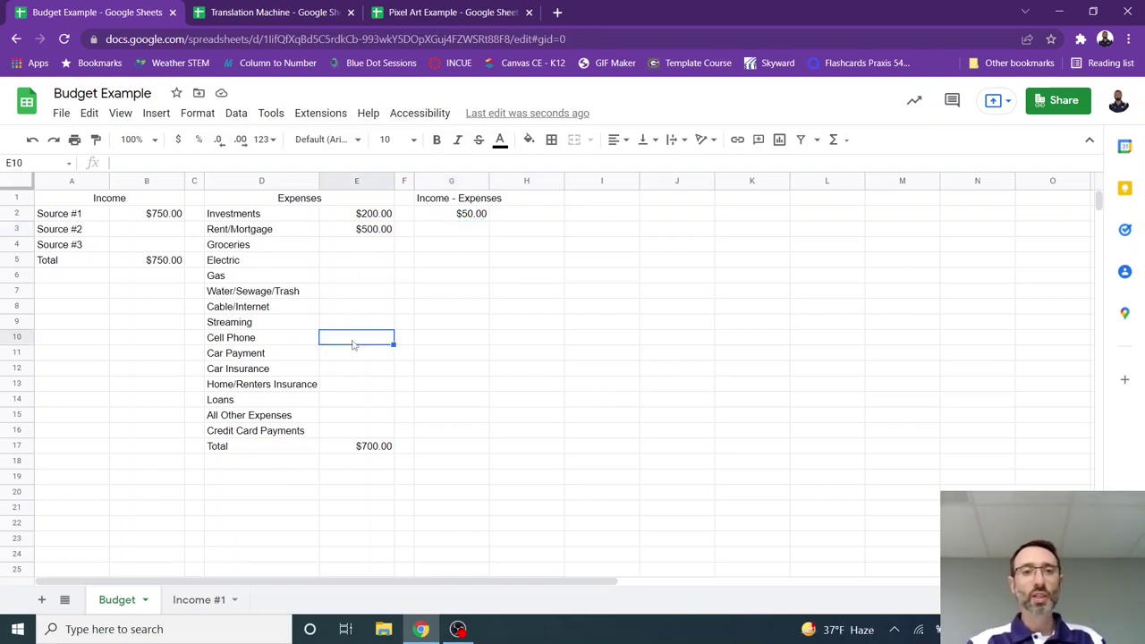
{"action": "type", "text": "105"}
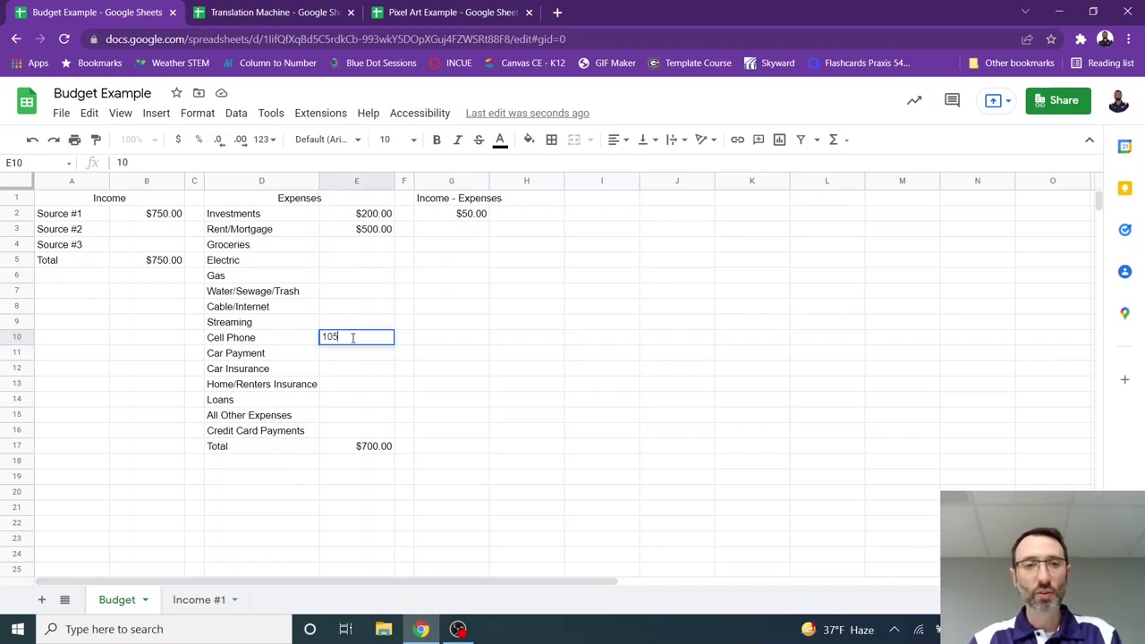
{"action": "key", "text": "Return"}
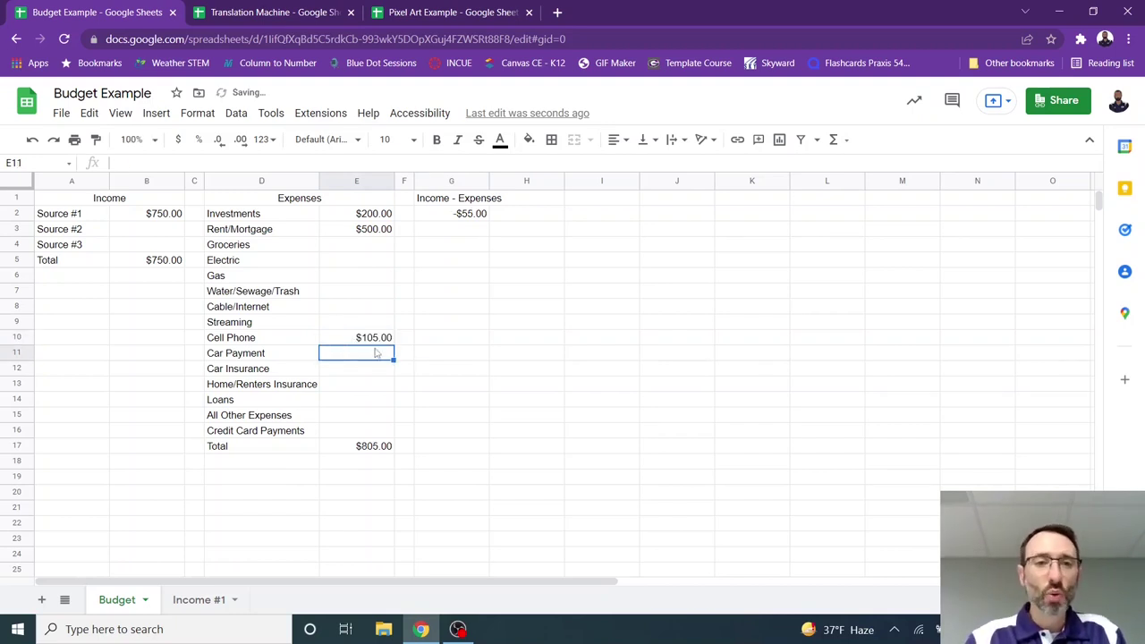
Step: Add a conditional formatting rule filling E10 yellow when greater than 100
{"action": "left_click", "coordinate": [381, 342]}
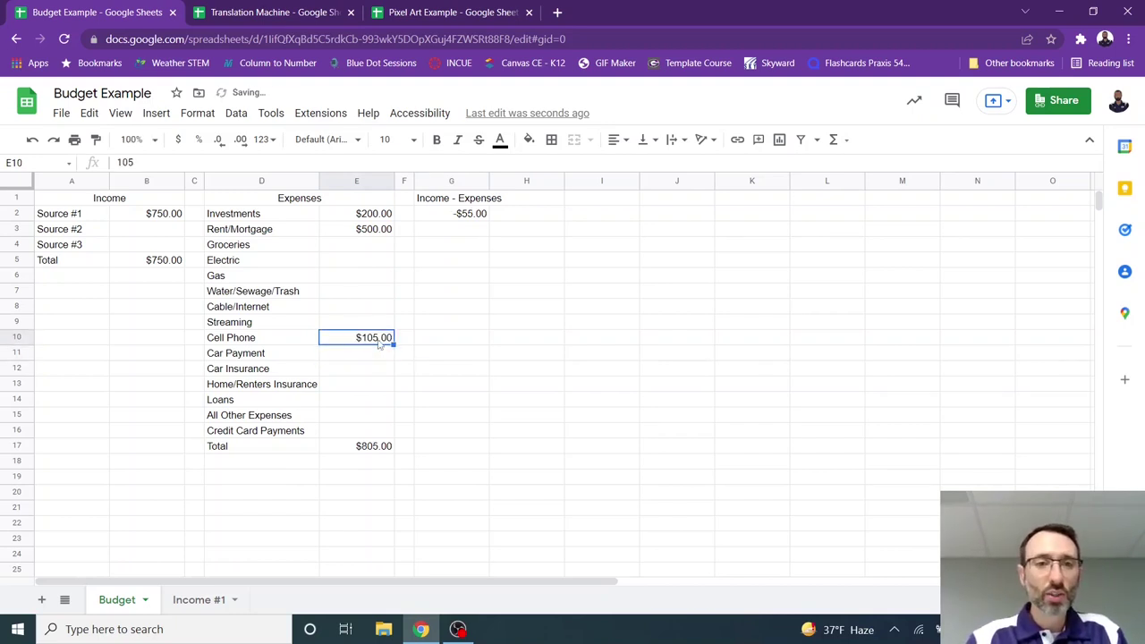
{"action": "left_click", "coordinate": [196, 112]}
{"action": "left_click", "coordinate": [251, 370]}
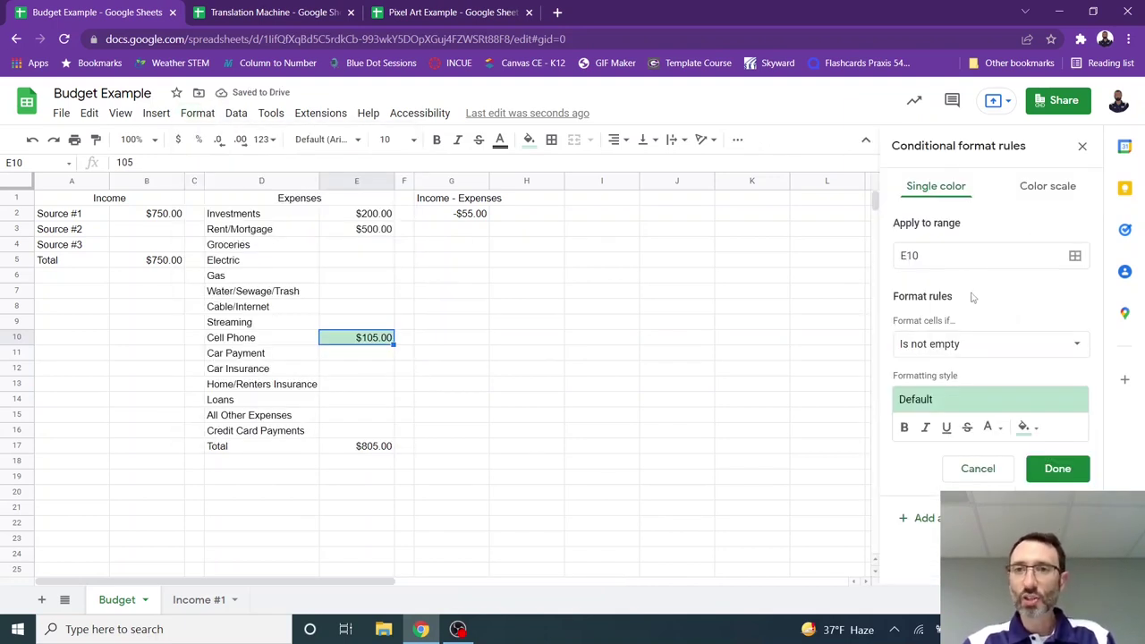
{"action": "left_click", "coordinate": [1070, 345]}
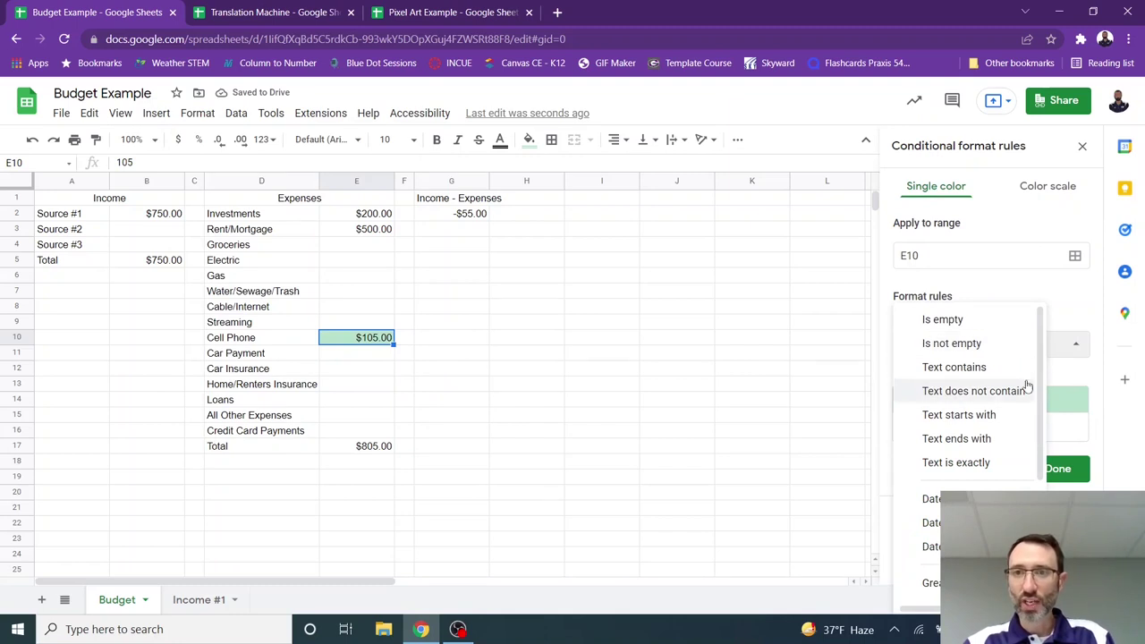
{"action": "left_click", "coordinate": [984, 583]}
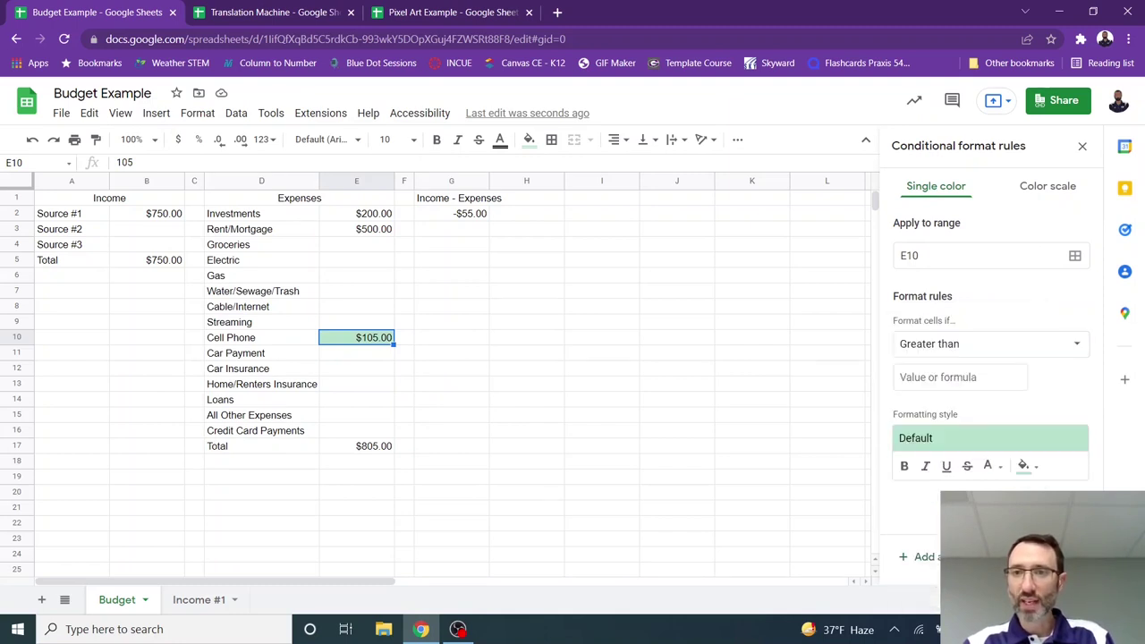
{"action": "left_click", "coordinate": [943, 374]}
{"action": "type", "text": "100"}
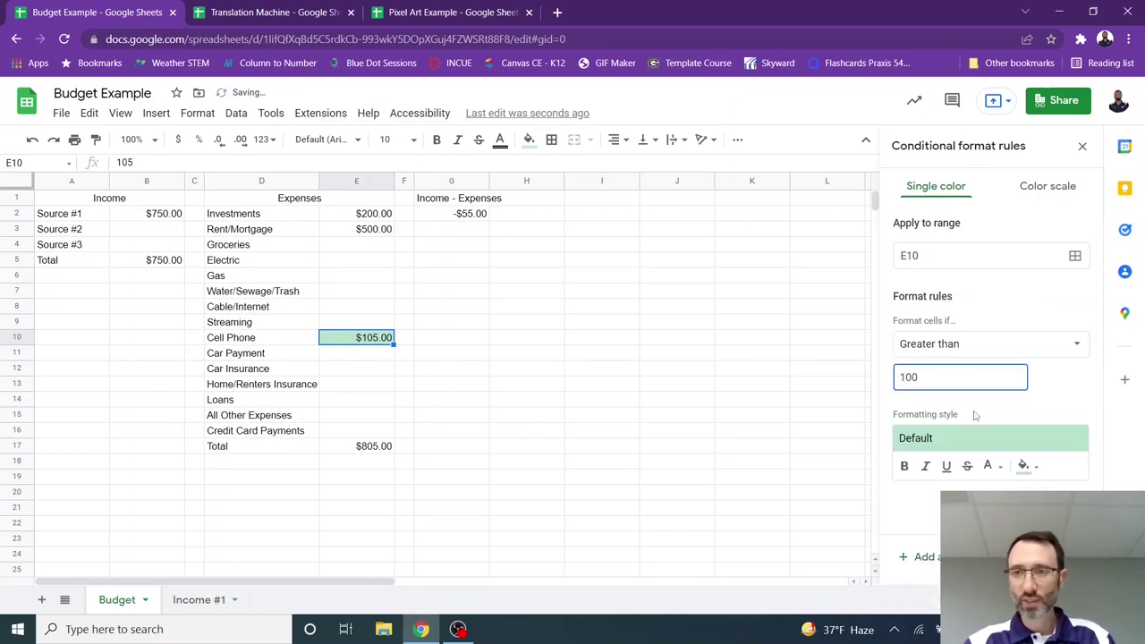
{"action": "left_click", "coordinate": [1034, 466]}
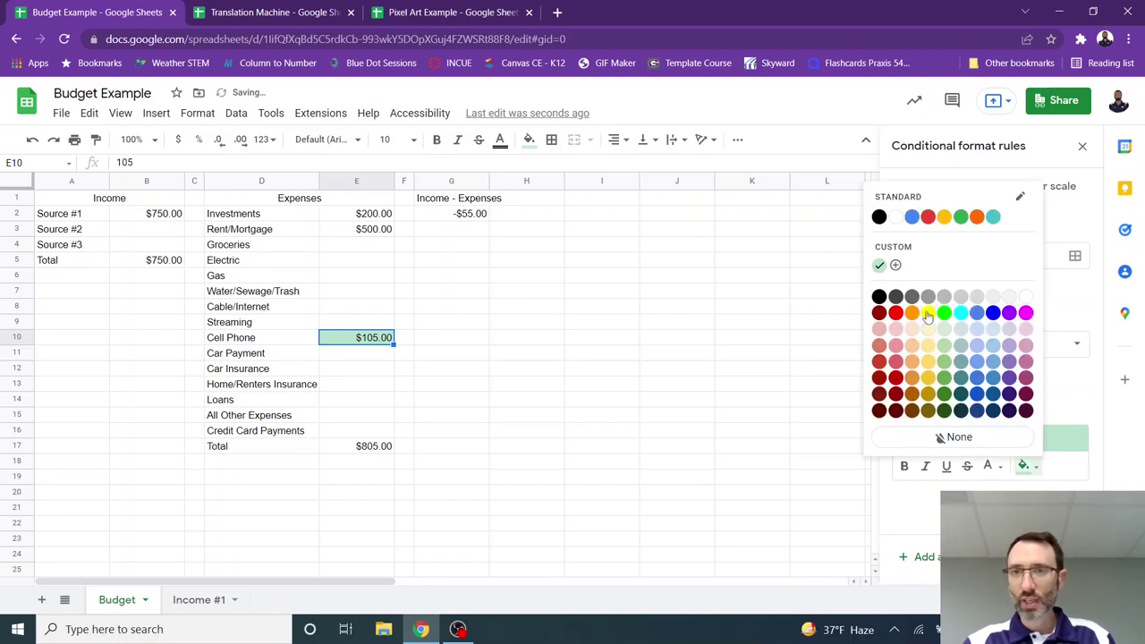
{"action": "left_click", "coordinate": [928, 313]}
{"action": "left_click", "coordinate": [1064, 519]}
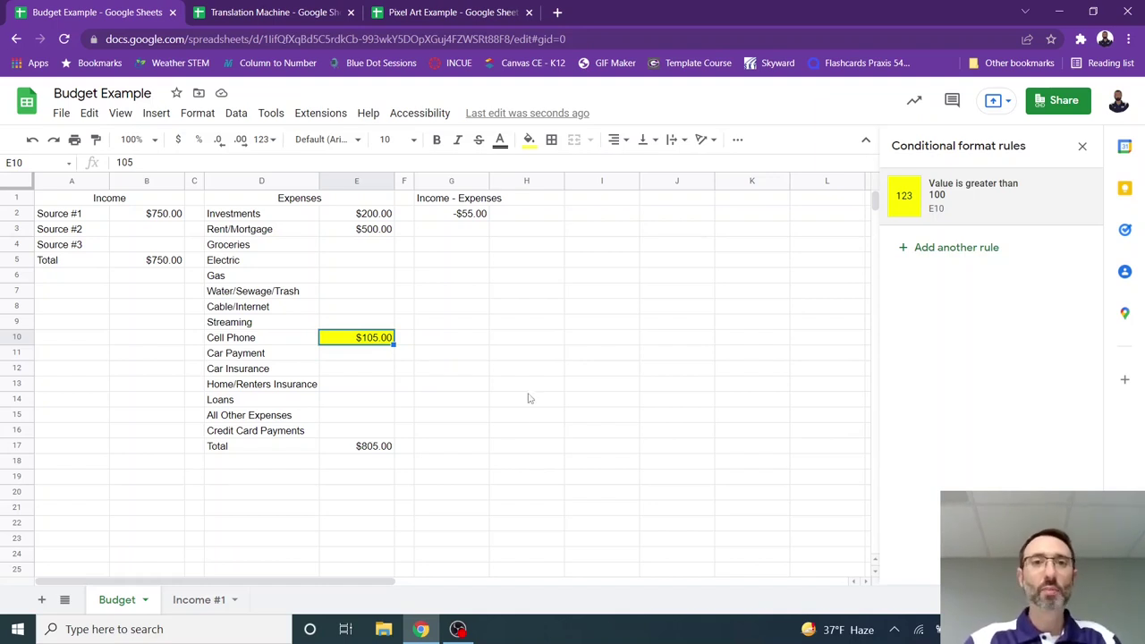
{"action": "left_click", "coordinate": [469, 219]}
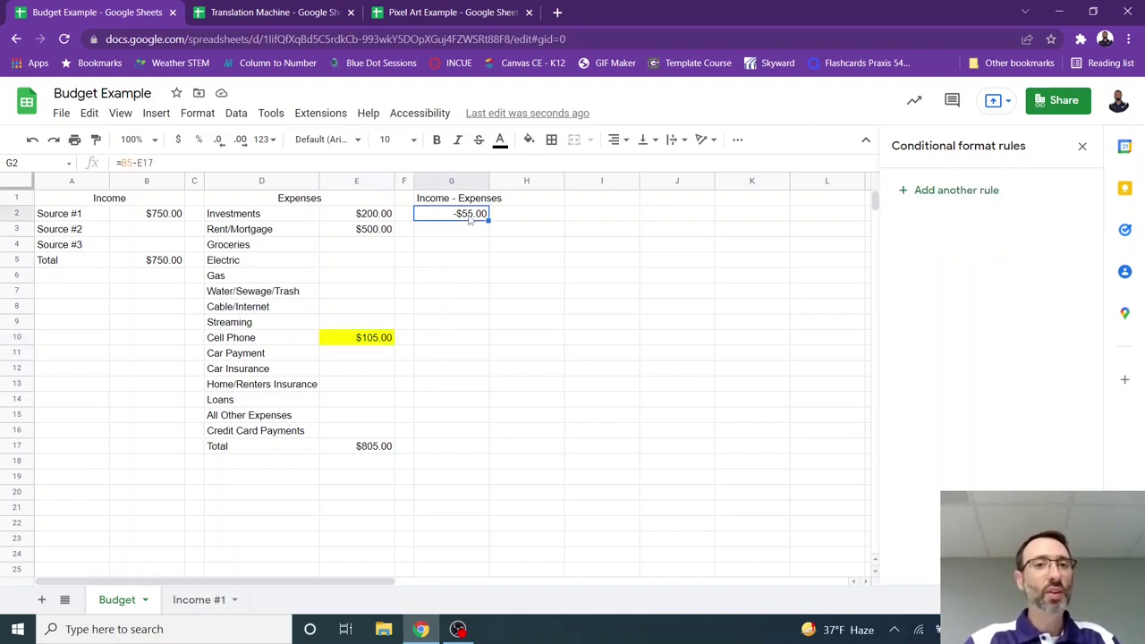
Step: Add a conditional formatting rule filling G2 yellow when its value is less than 0
{"action": "left_click", "coordinate": [198, 113]}
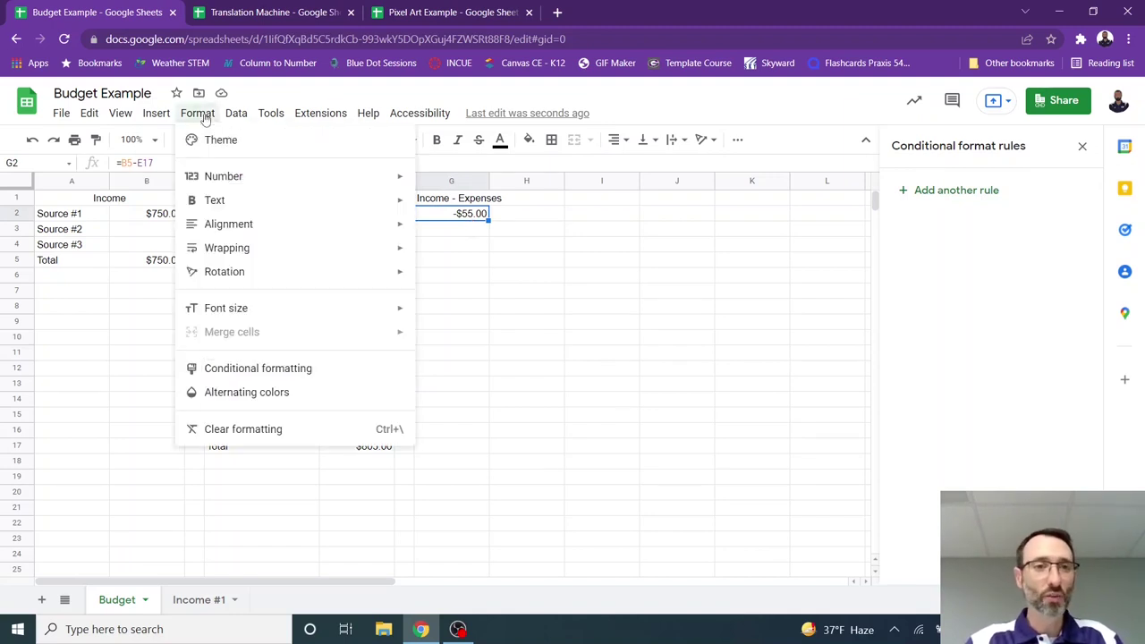
{"action": "left_click", "coordinate": [256, 374]}
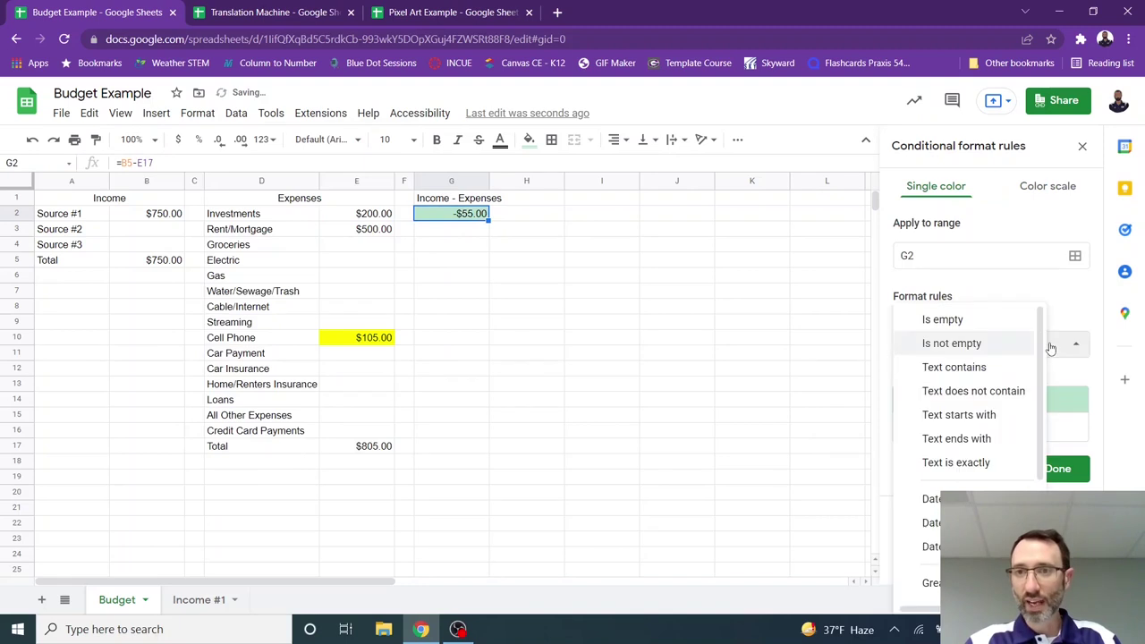
{"action": "scroll", "coordinate": [1008, 404], "scroll_direction": "down", "scroll_amount": 3}
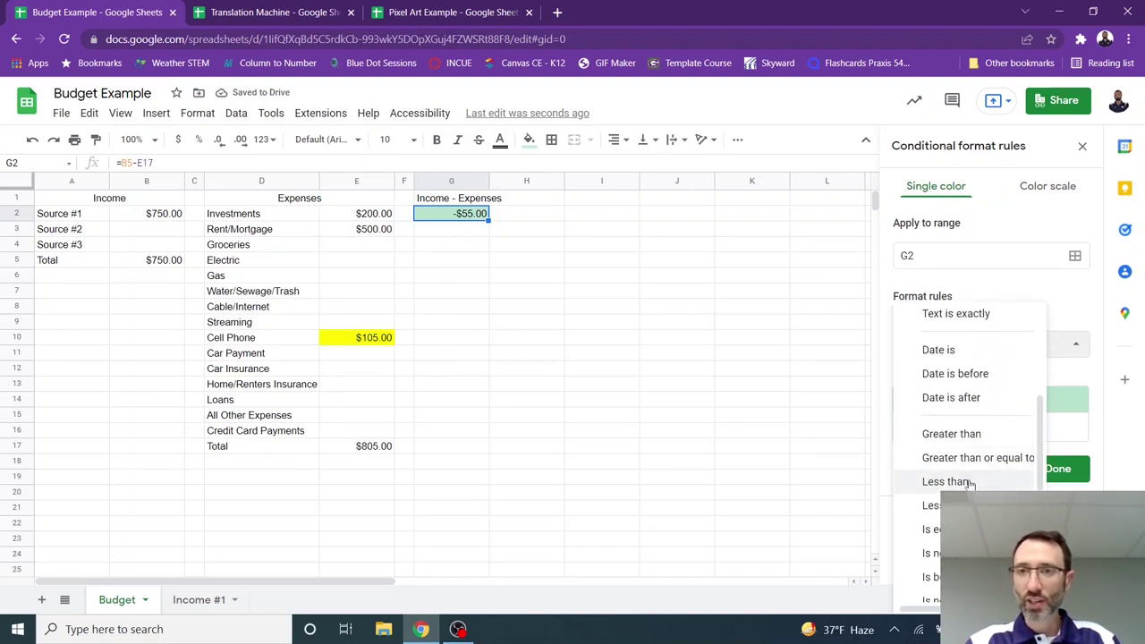
{"action": "left_click", "coordinate": [949, 482]}
{"action": "left_click", "coordinate": [952, 378]}
{"action": "type", "text": "0"}
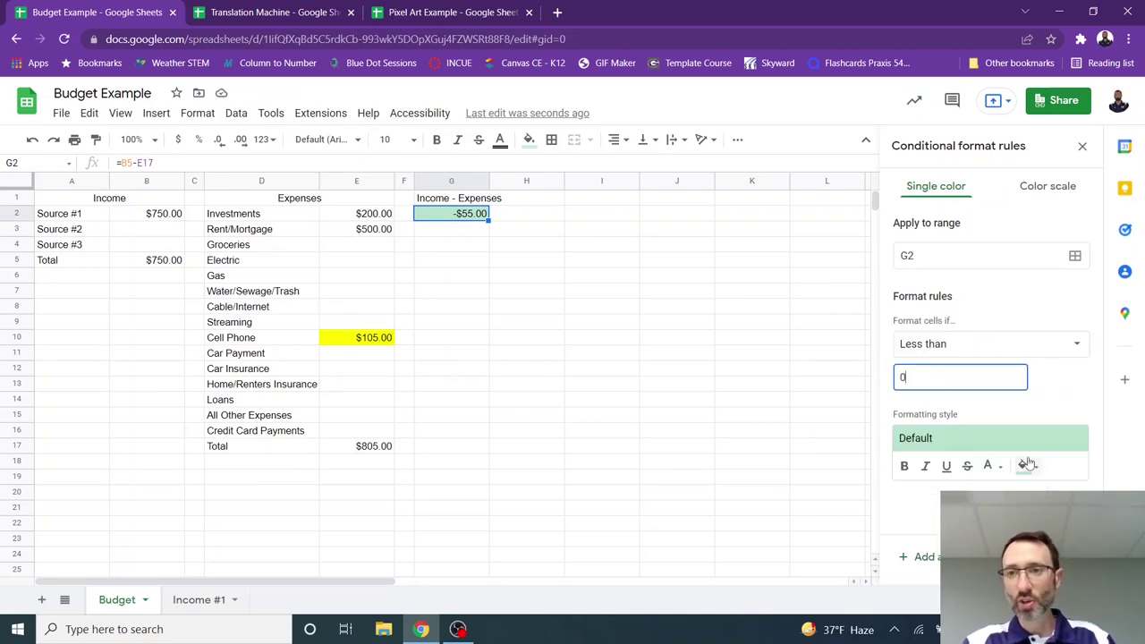
{"action": "left_click", "coordinate": [1038, 469]}
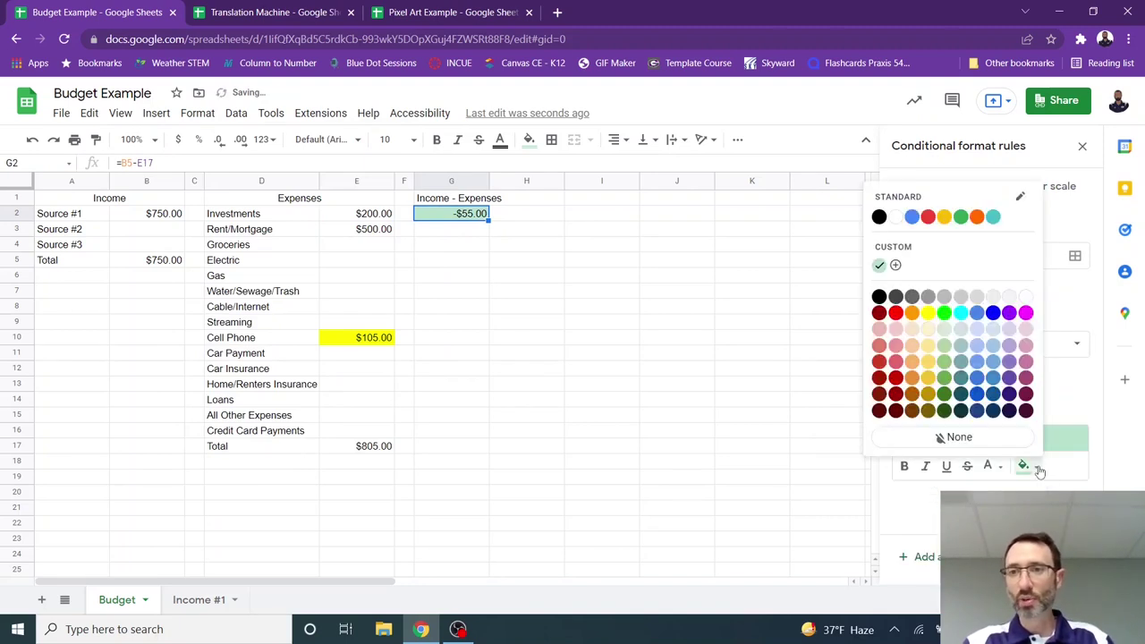
{"action": "left_click", "coordinate": [928, 312]}
{"action": "left_click", "coordinate": [1065, 523]}
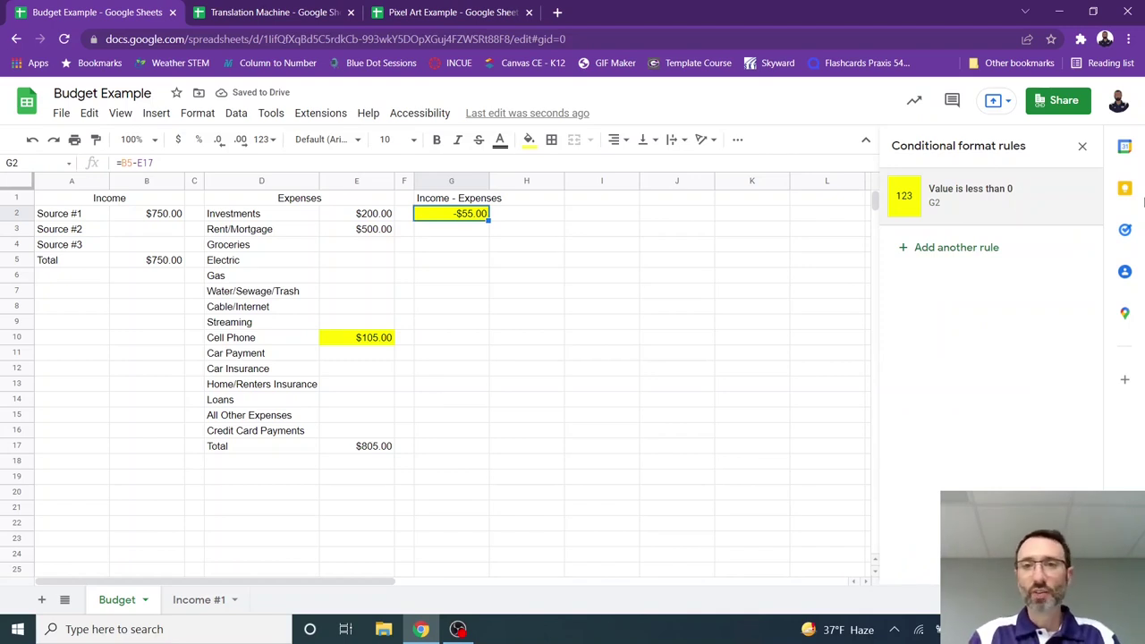
Step: Apply grey alternating row colours to the Income table A1:B5
{"action": "left_click_drag", "start_coordinate": [90, 204], "coordinate": [143, 268]}
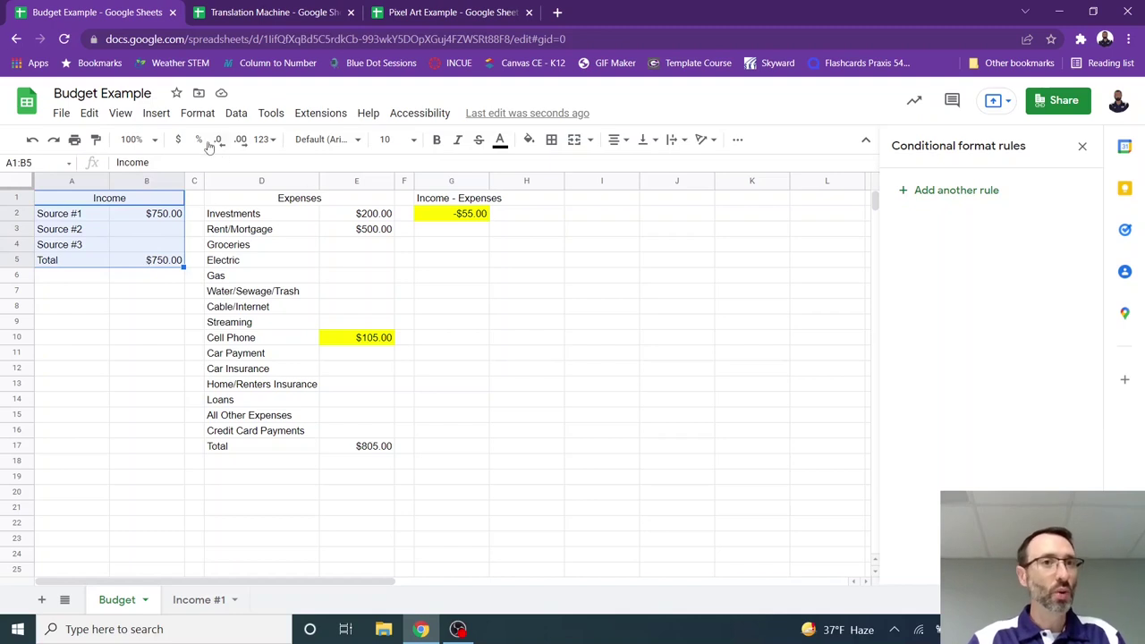
{"action": "left_click", "coordinate": [198, 114]}
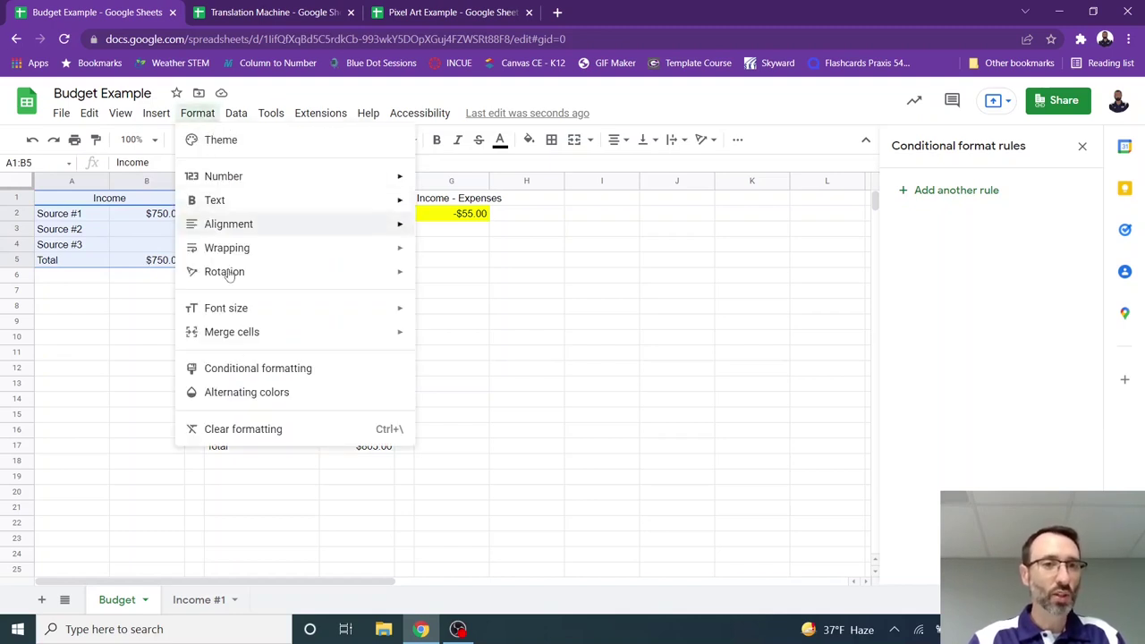
{"action": "left_click", "coordinate": [240, 394]}
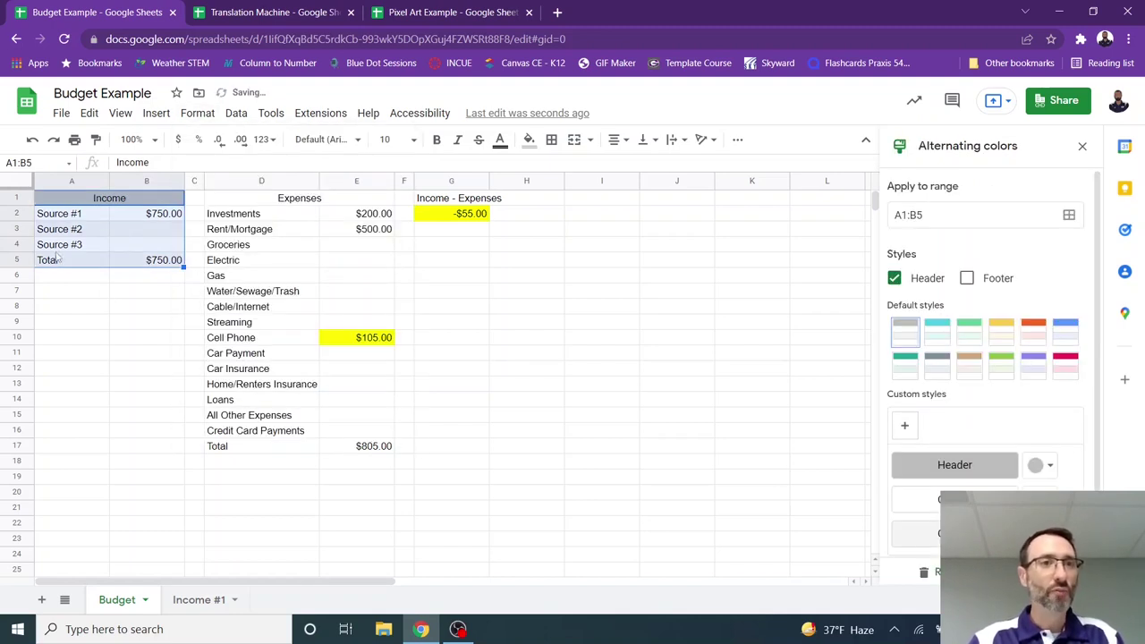
{"action": "left_click", "coordinate": [137, 356]}
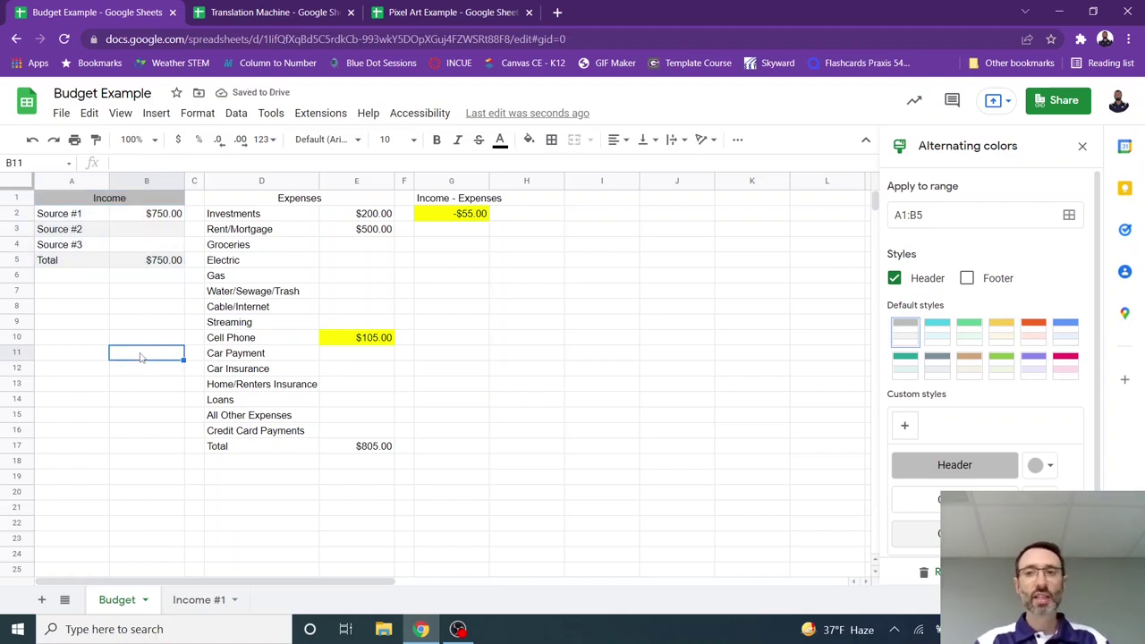
Step: Bold the Total row and Income header, then switch to the Translation Machine spreadsheet
{"action": "left_click_drag", "start_coordinate": [92, 266], "coordinate": [130, 264]}
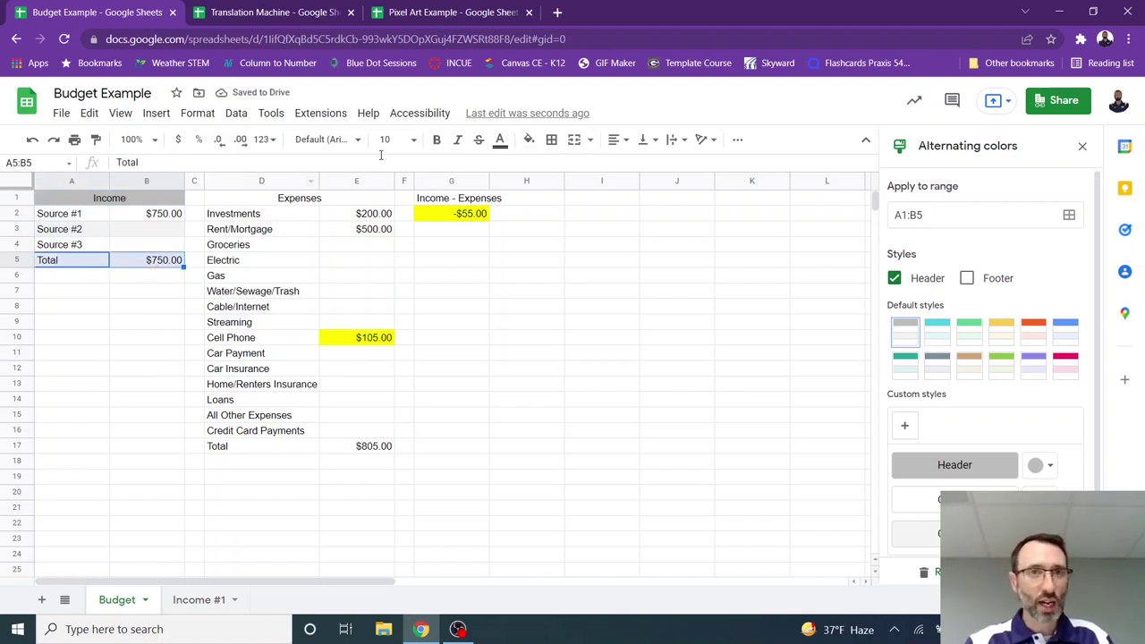
{"action": "left_click", "coordinate": [437, 141]}
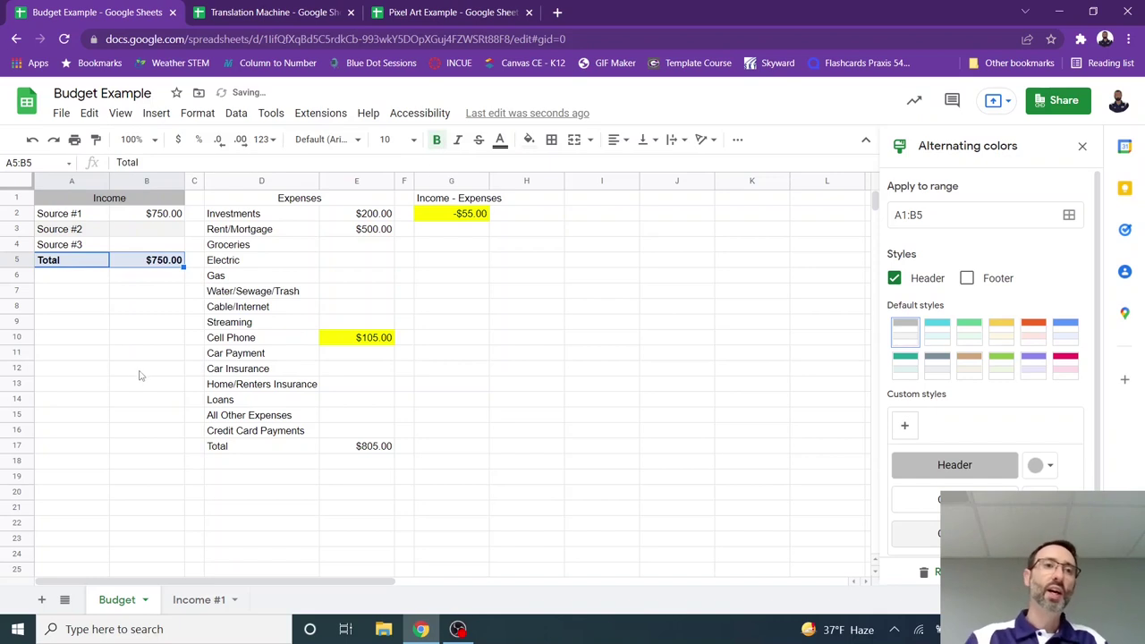
{"action": "left_click", "coordinate": [139, 372]}
{"action": "left_click", "coordinate": [137, 202]}
{"action": "left_click", "coordinate": [437, 142]}
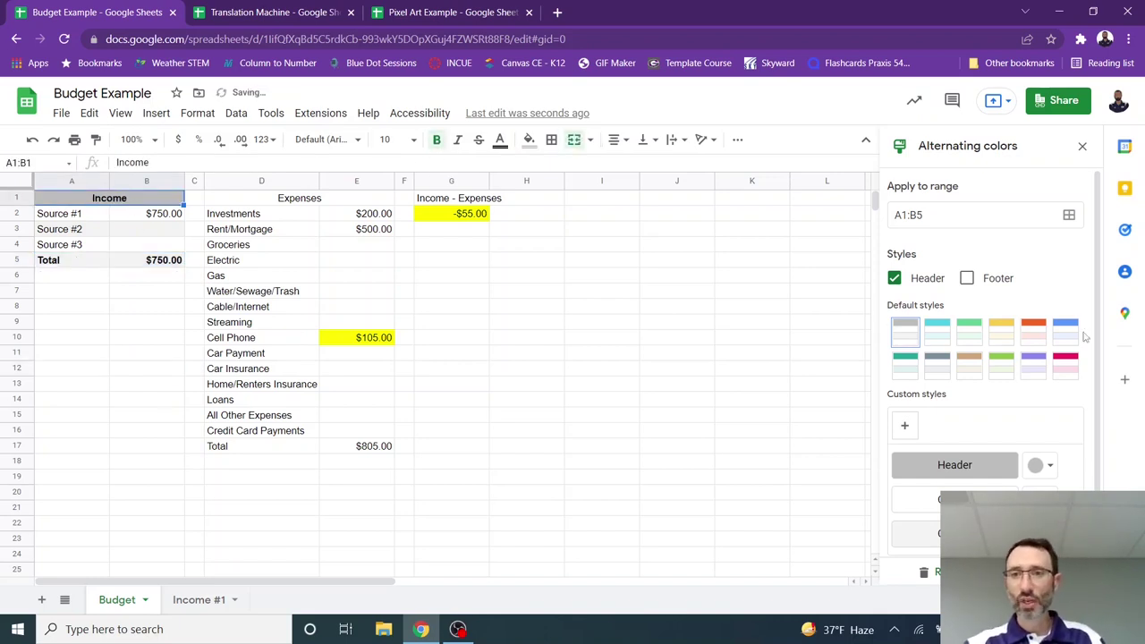
{"action": "scroll", "coordinate": [987, 421], "scroll_direction": "down", "scroll_amount": 1}
{"action": "scroll", "coordinate": [1010, 431], "scroll_direction": "up", "scroll_amount": 1}
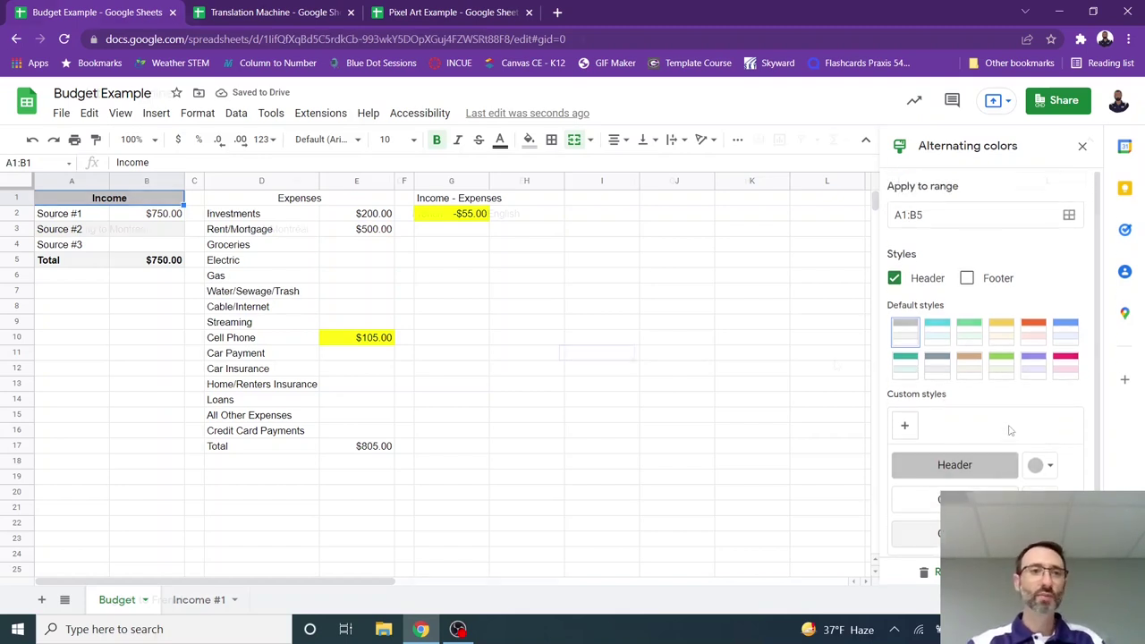
{"action": "key", "text": "ctrl+Tab"}
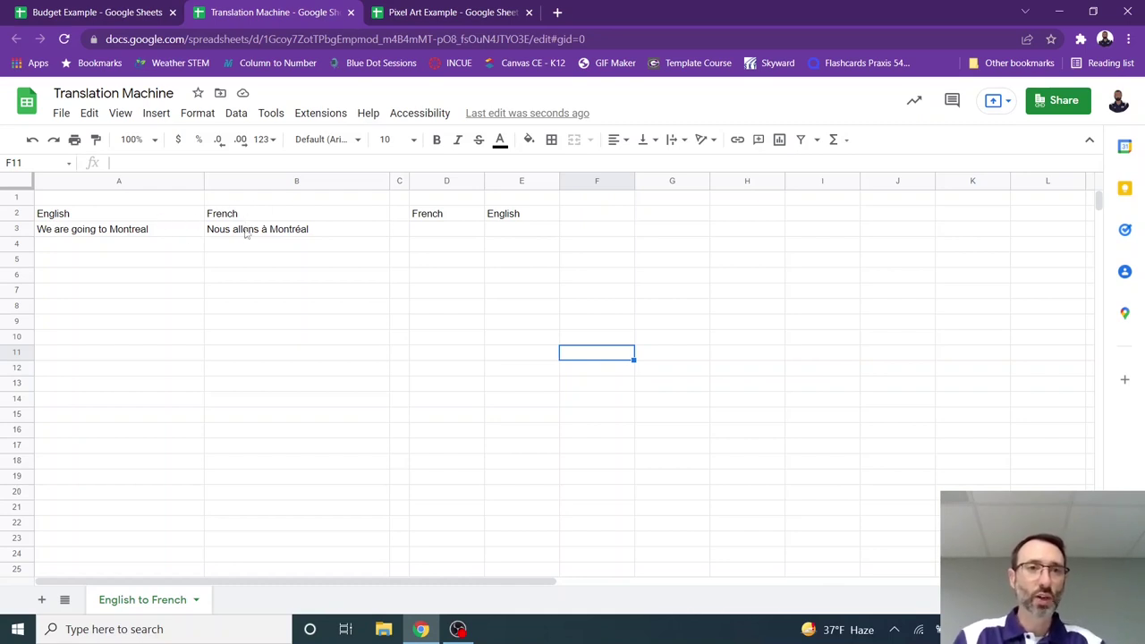
Step: Enter =GOOGLETRANSLATE(A4,"en","fr") in B4
{"action": "left_click", "coordinate": [245, 251]}
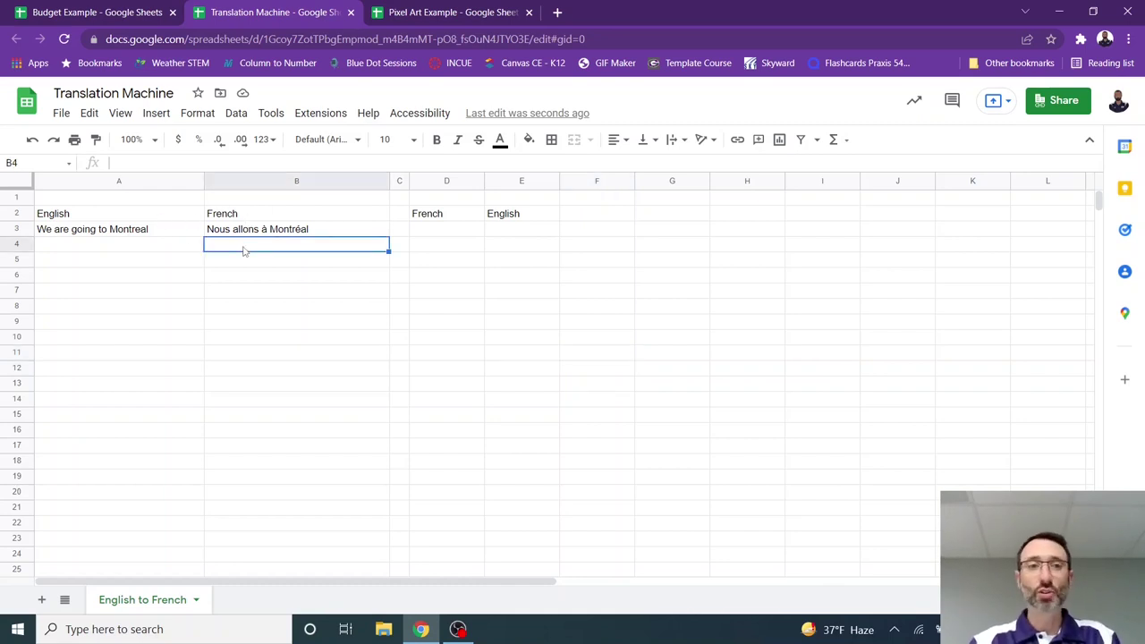
{"action": "type", "text": "="}
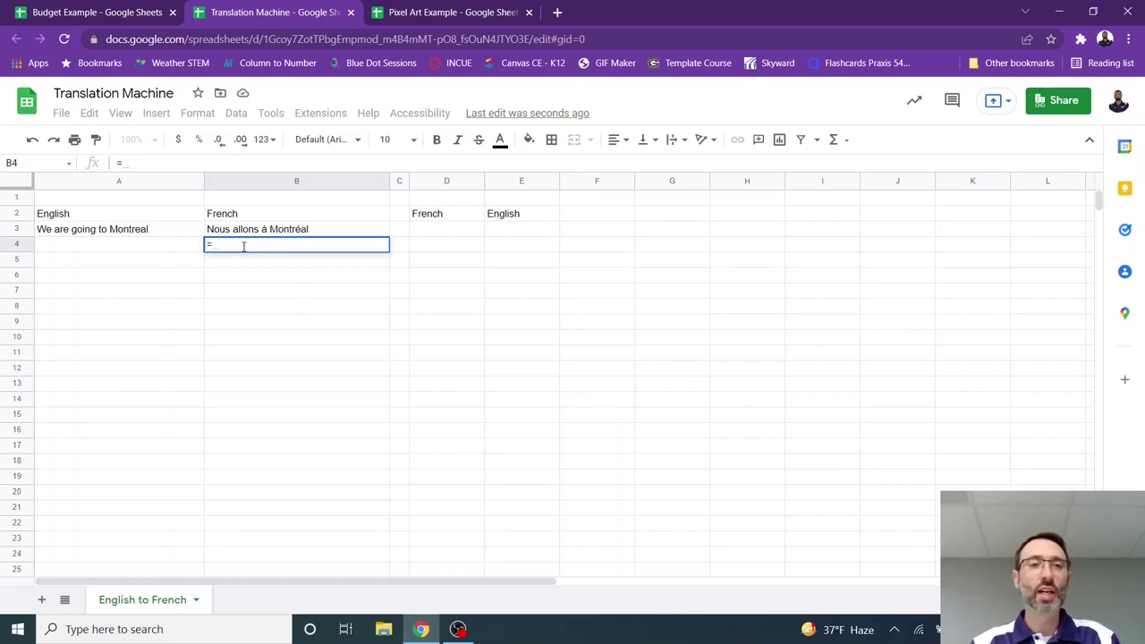
{"action": "type", "text": "google"}
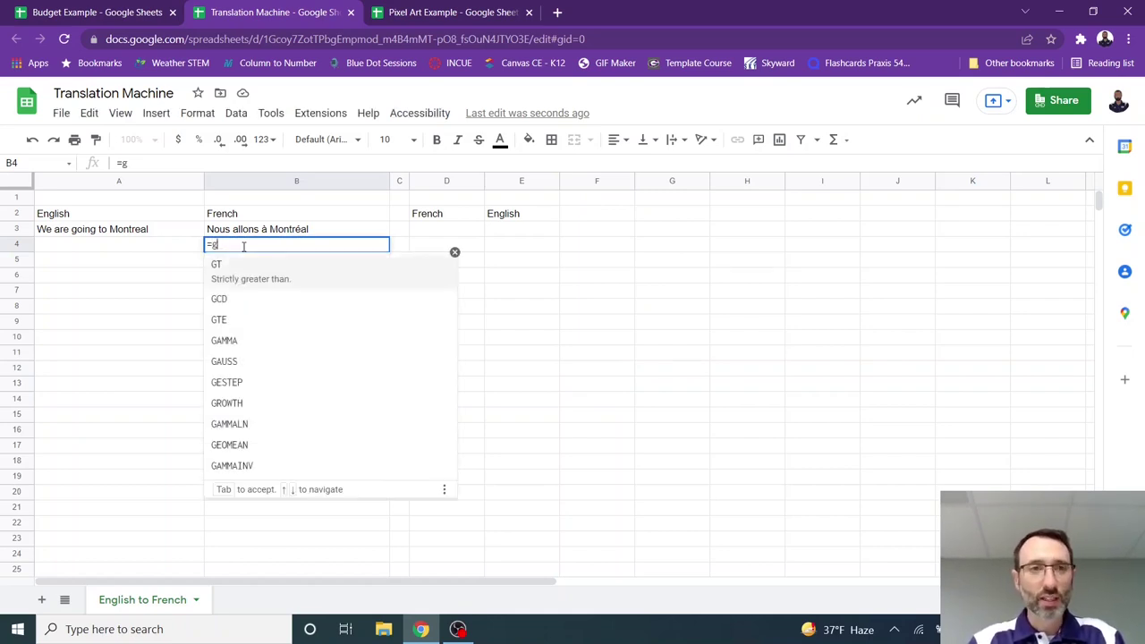
{"action": "left_click", "coordinate": [249, 298]}
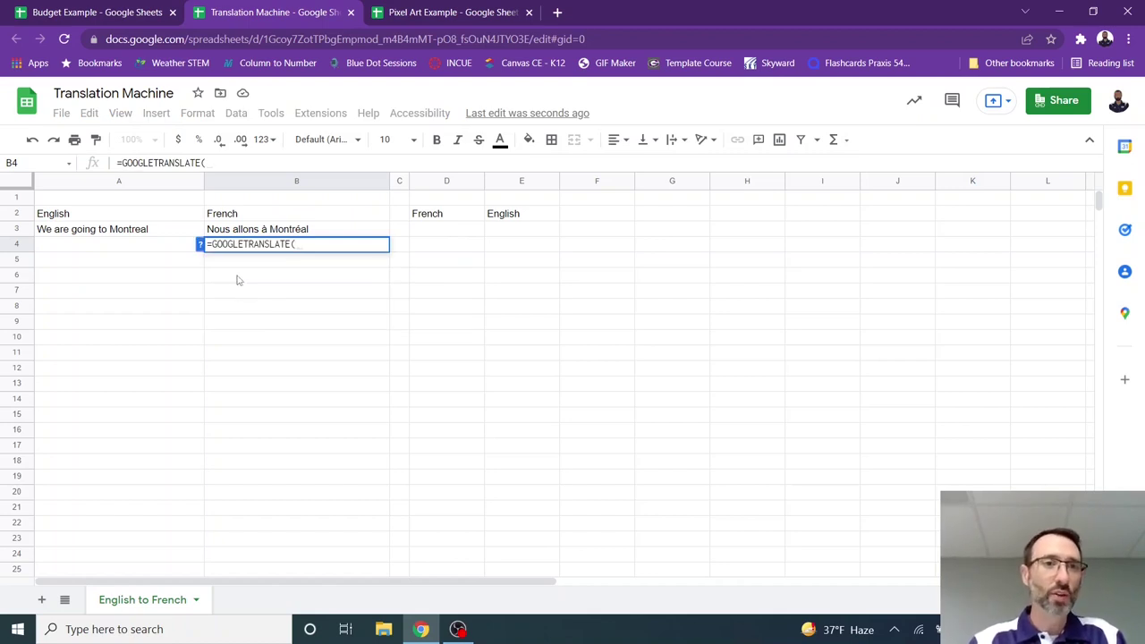
{"action": "left_click", "coordinate": [161, 249]}
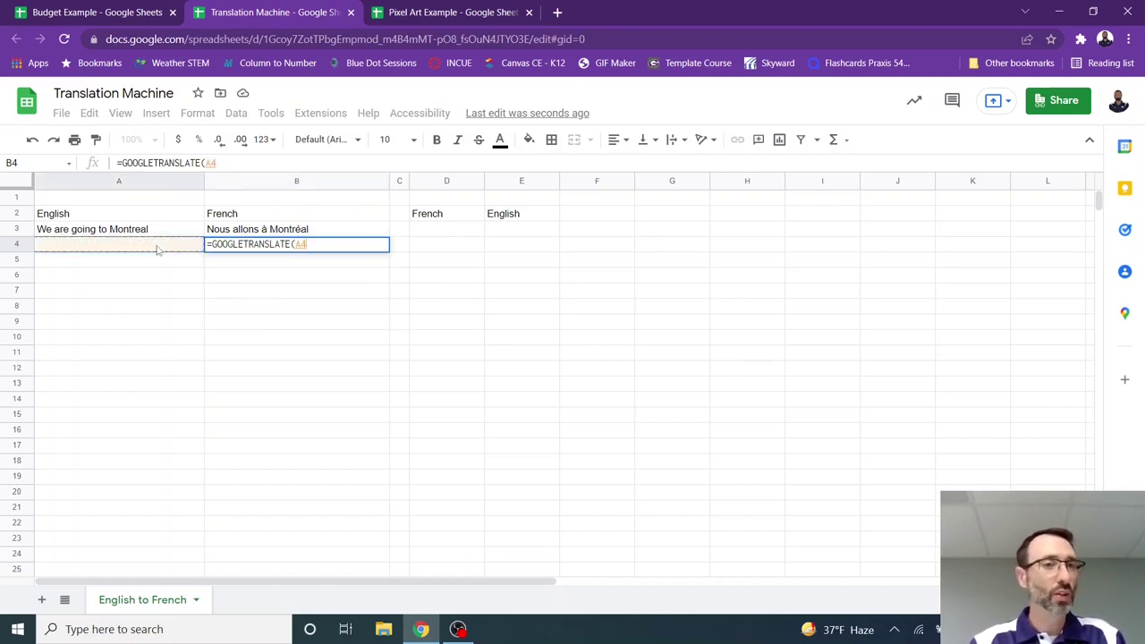
{"action": "type", "text": ","}
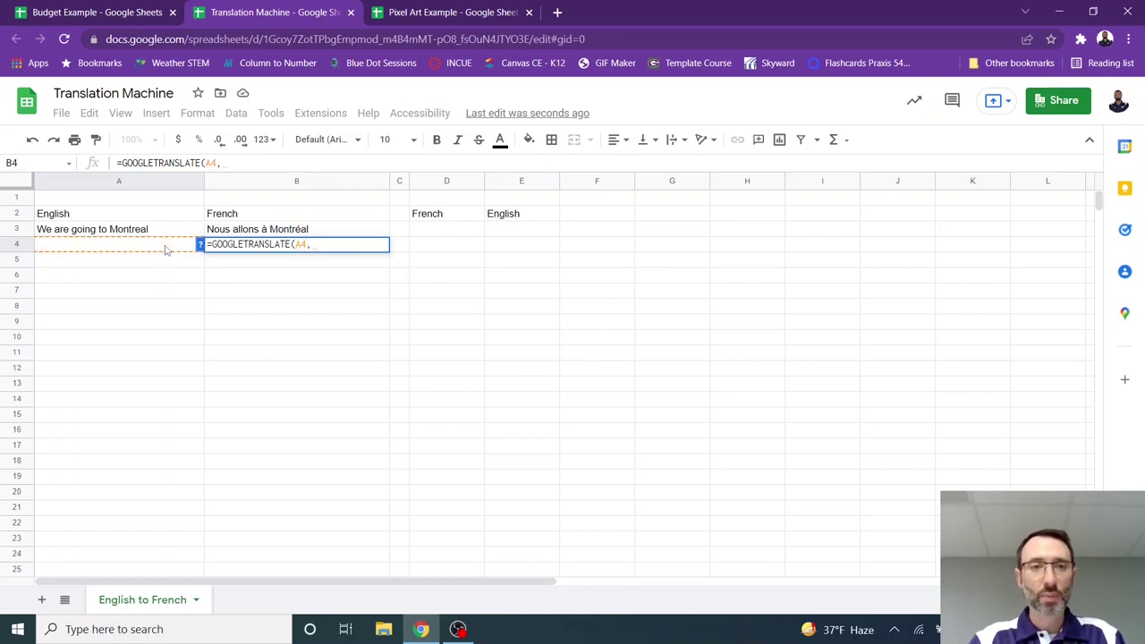
{"action": "type", "text": "\"en"}
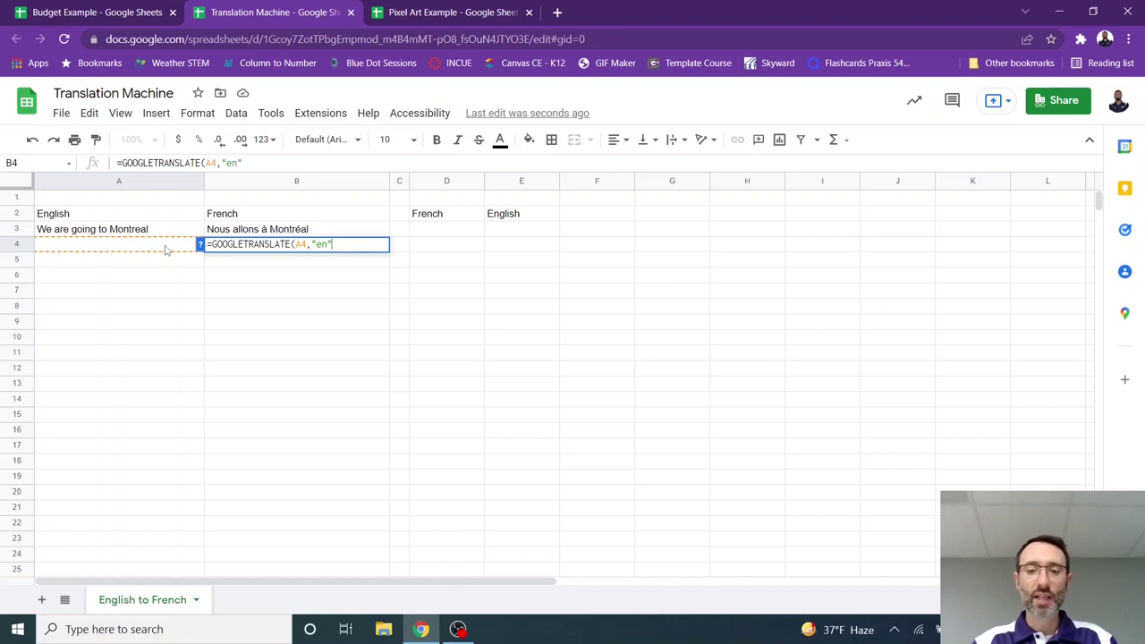
{"action": "type", "text": "\",\""}
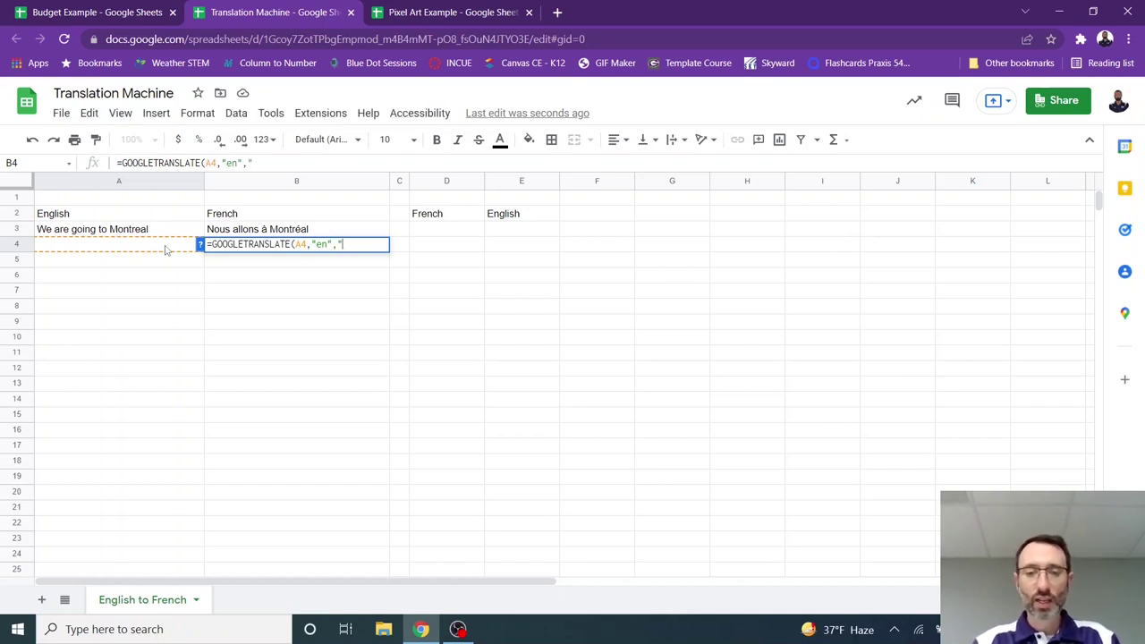
{"action": "type", "text": "fr\""}
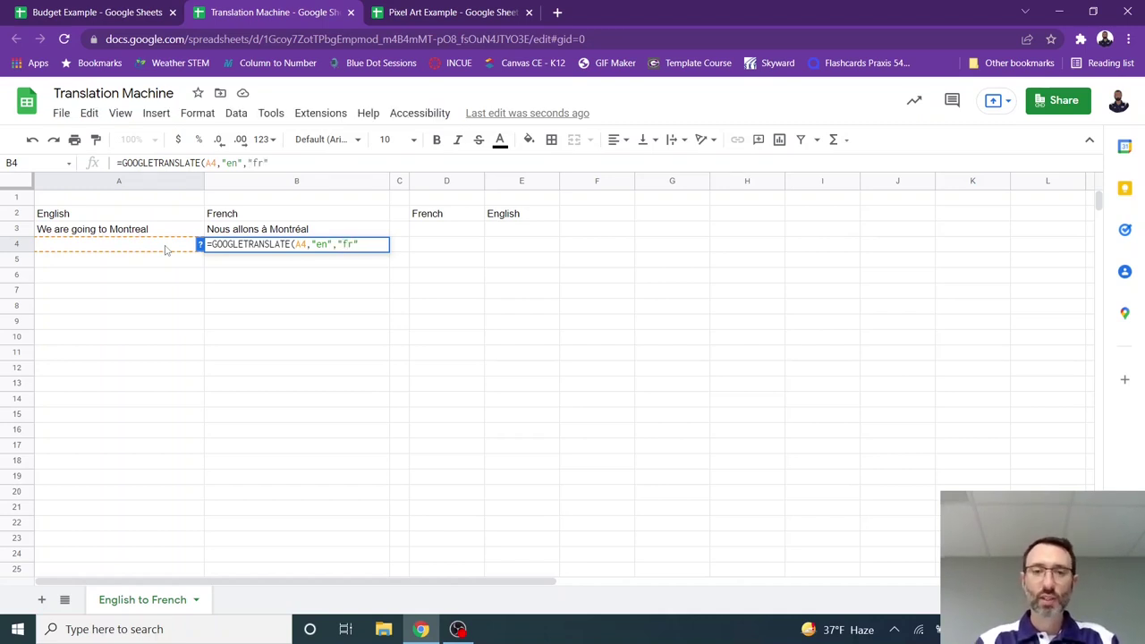
{"action": "type", "text": ")"}
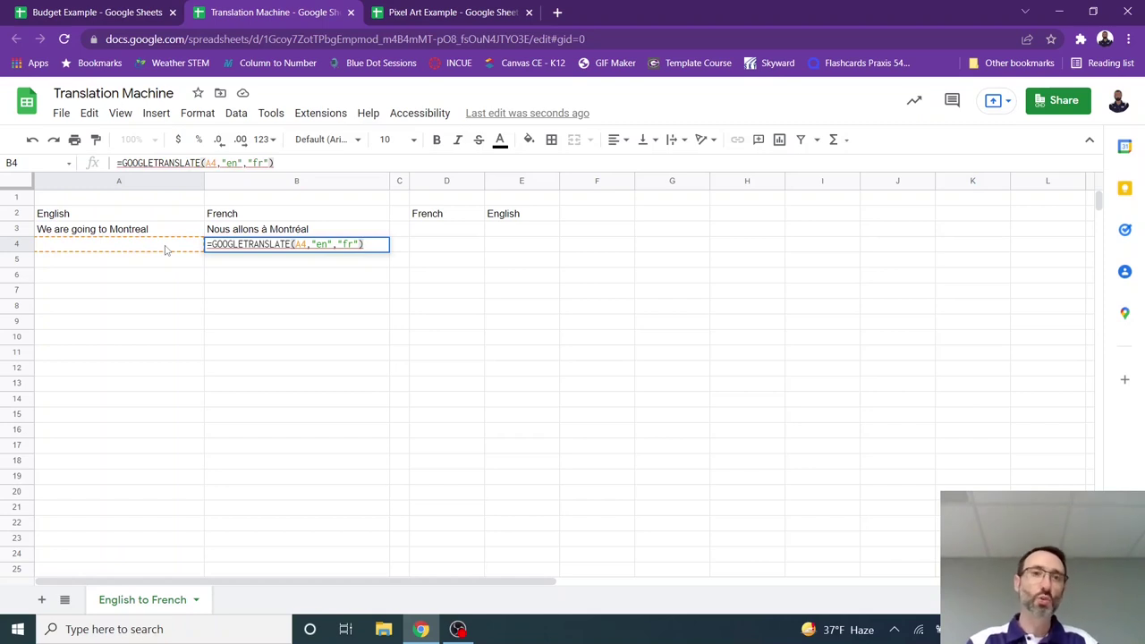
{"action": "key", "text": "Return"}
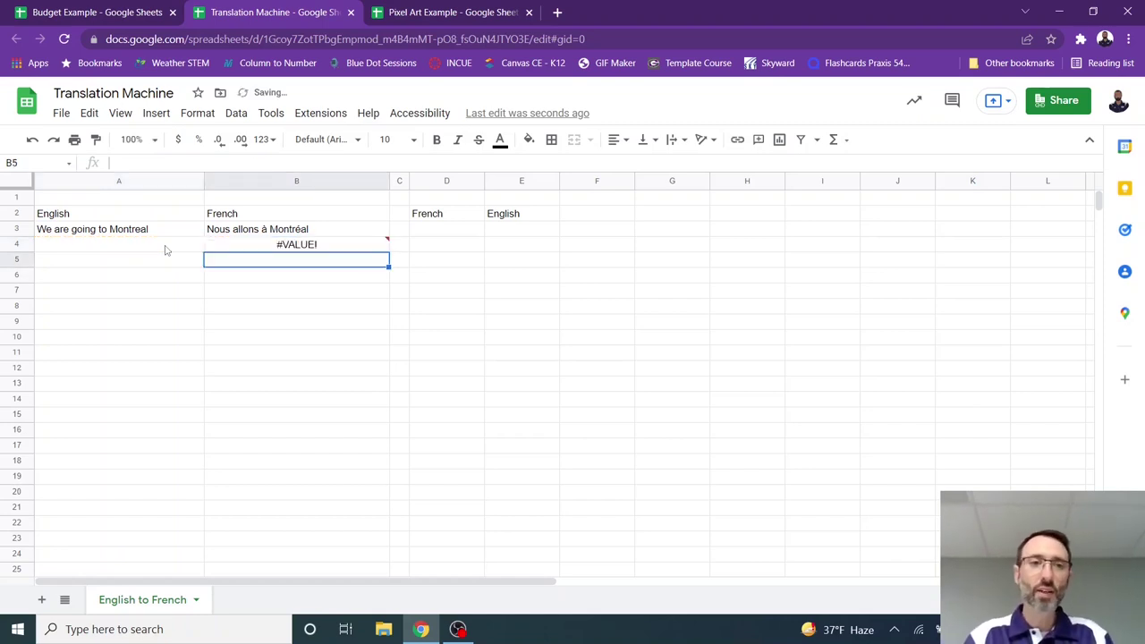
Step: Type Yes in A4 so B4 shows Oui
{"action": "left_click", "coordinate": [154, 249]}
{"action": "type", "text": "Yes"}
{"action": "key", "text": "Return"}
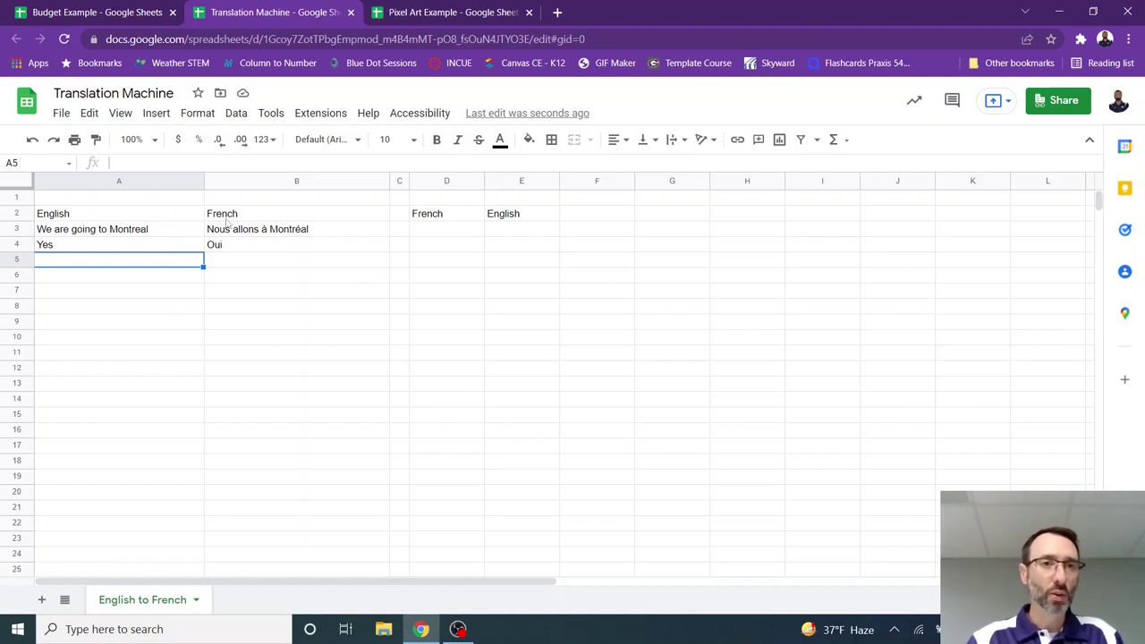
Step: Apply the cyan alternating-colours style to the translation table A2:B4
{"action": "left_click_drag", "start_coordinate": [54, 213], "coordinate": [259, 248]}
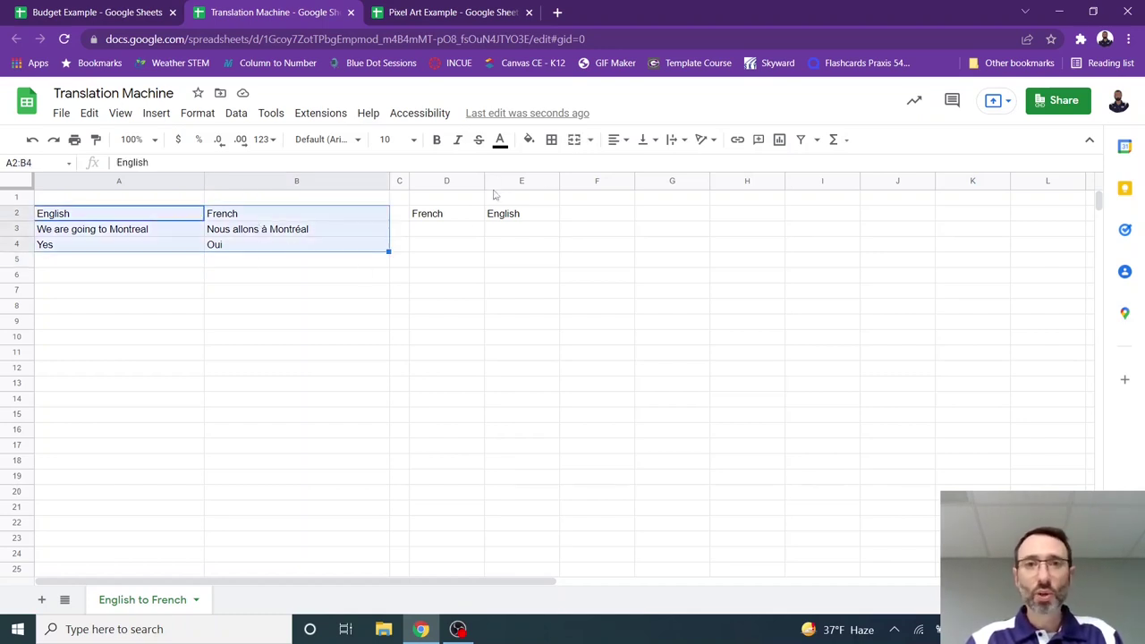
{"action": "left_click", "coordinate": [197, 113]}
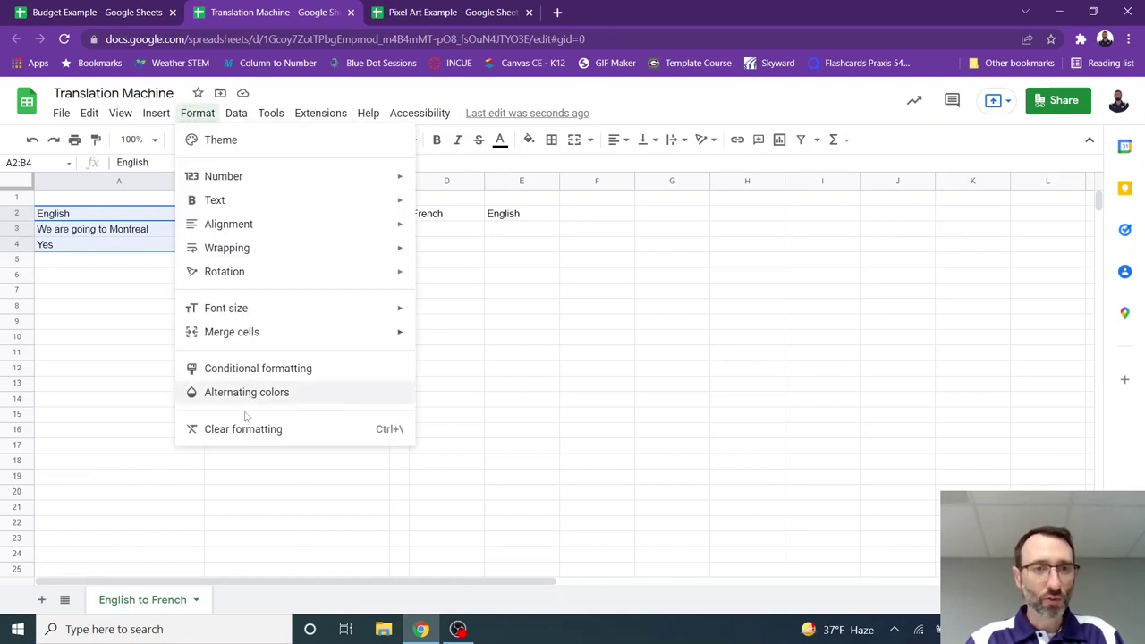
{"action": "left_click", "coordinate": [247, 394]}
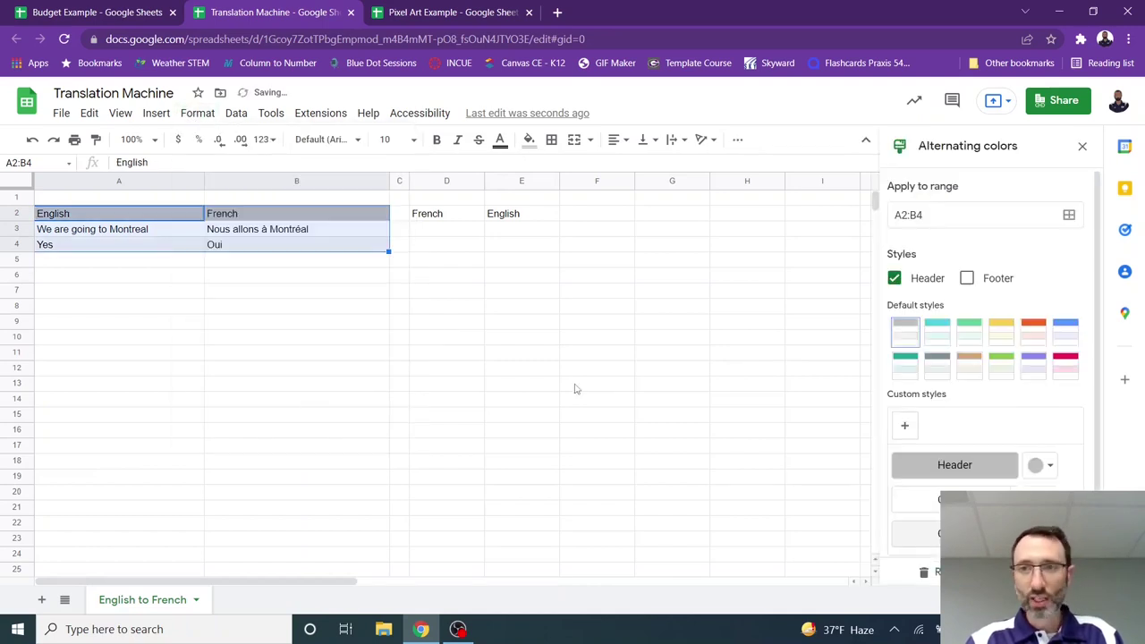
{"action": "left_click", "coordinate": [948, 334]}
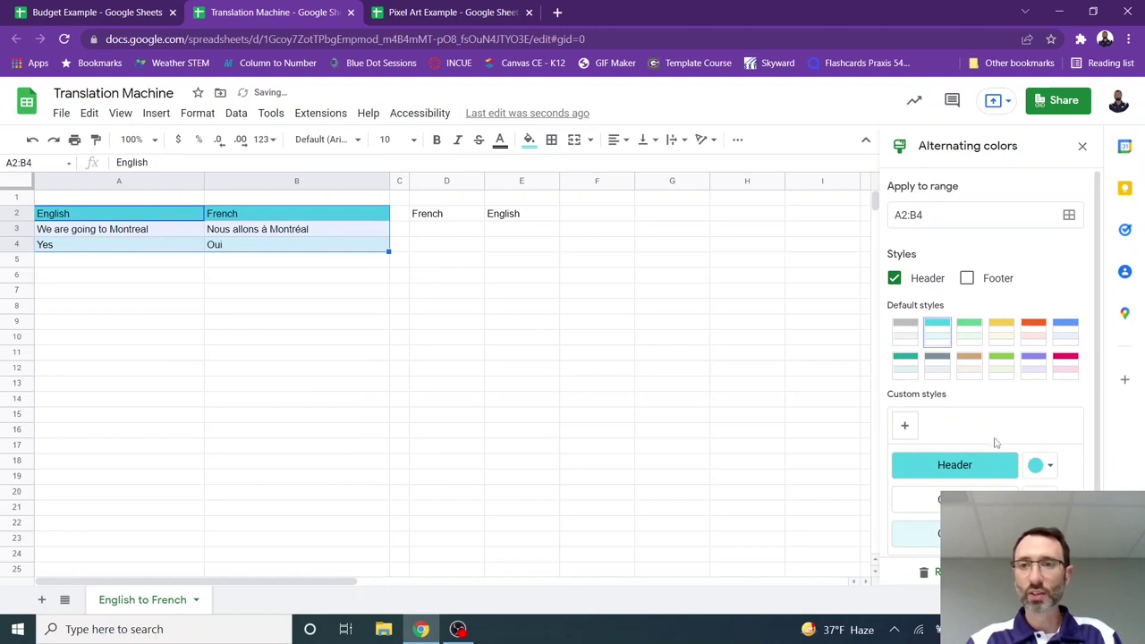
{"action": "scroll", "coordinate": [998, 425], "scroll_direction": "down", "scroll_amount": 1}
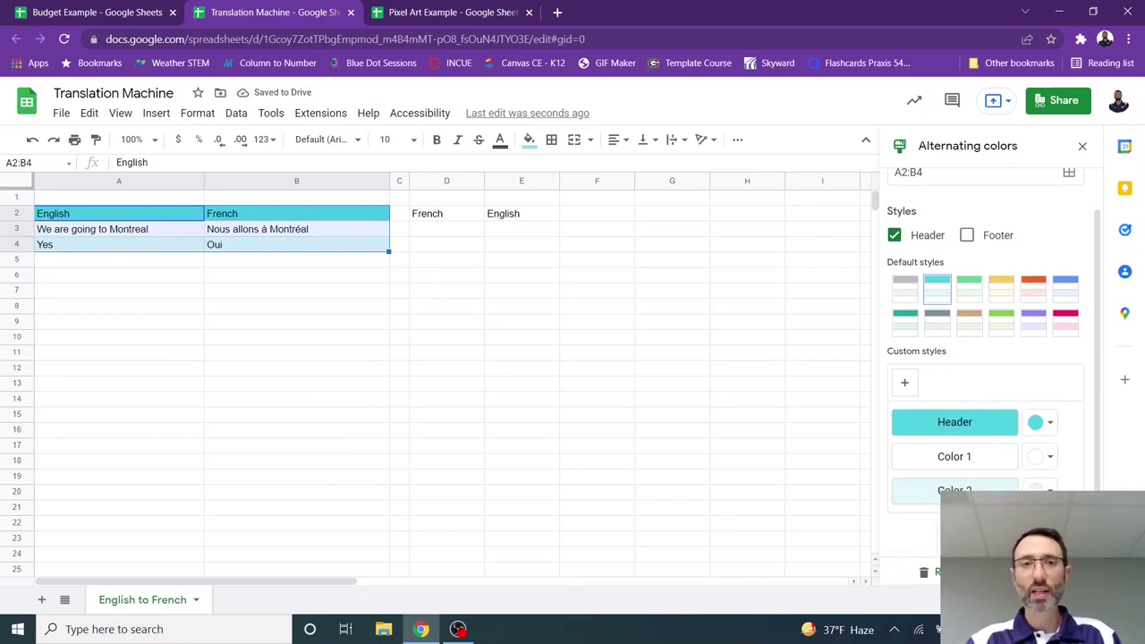
{"action": "left_click", "coordinate": [1056, 573]}
Step: Select the English and French header cells A2:B2
{"action": "left_click", "coordinate": [402, 289]}
{"action": "left_click", "coordinate": [203, 215]}
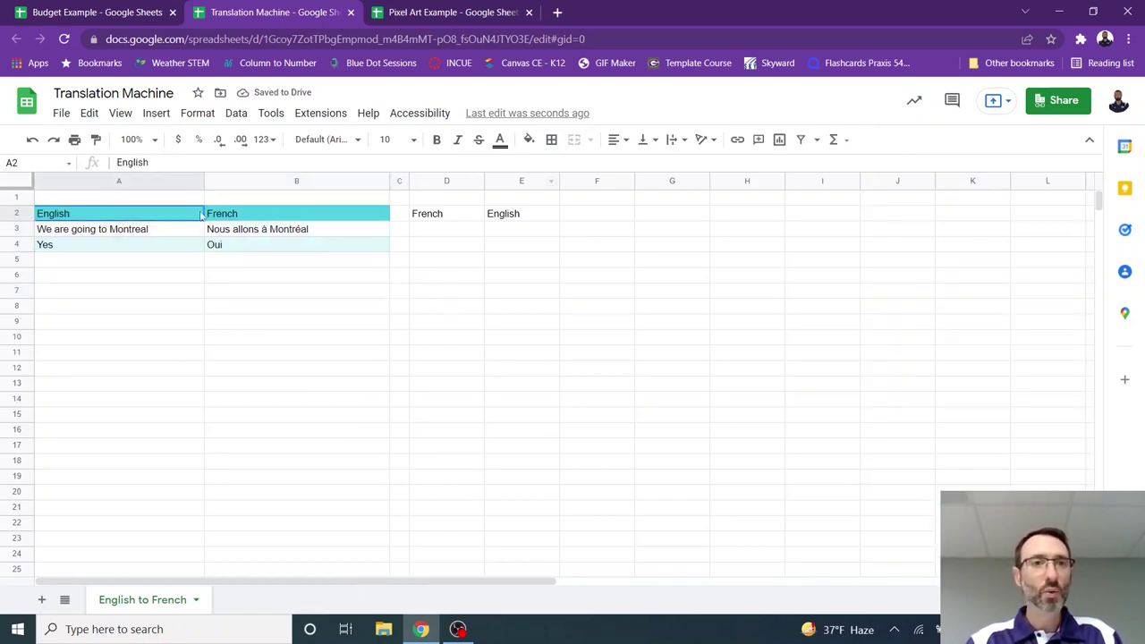
{"action": "left_click_drag", "start_coordinate": [202, 214], "coordinate": [286, 215]}
Step: Centre the English and French headers, set them to size 14 and make them bold
{"action": "left_click", "coordinate": [617, 140]}
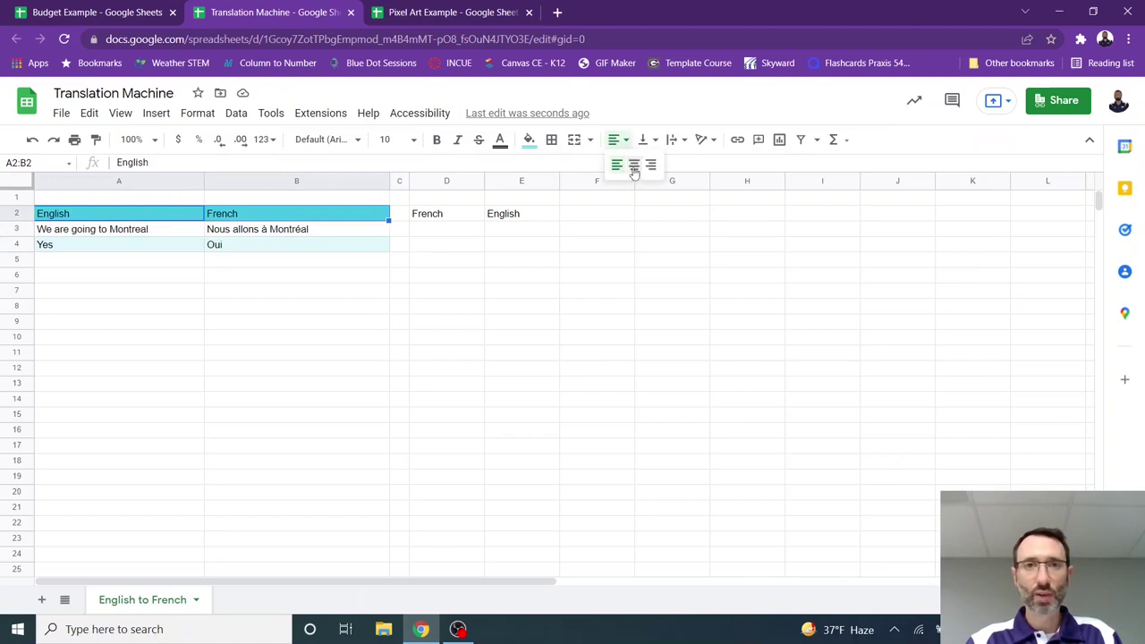
{"action": "left_click", "coordinate": [634, 167]}
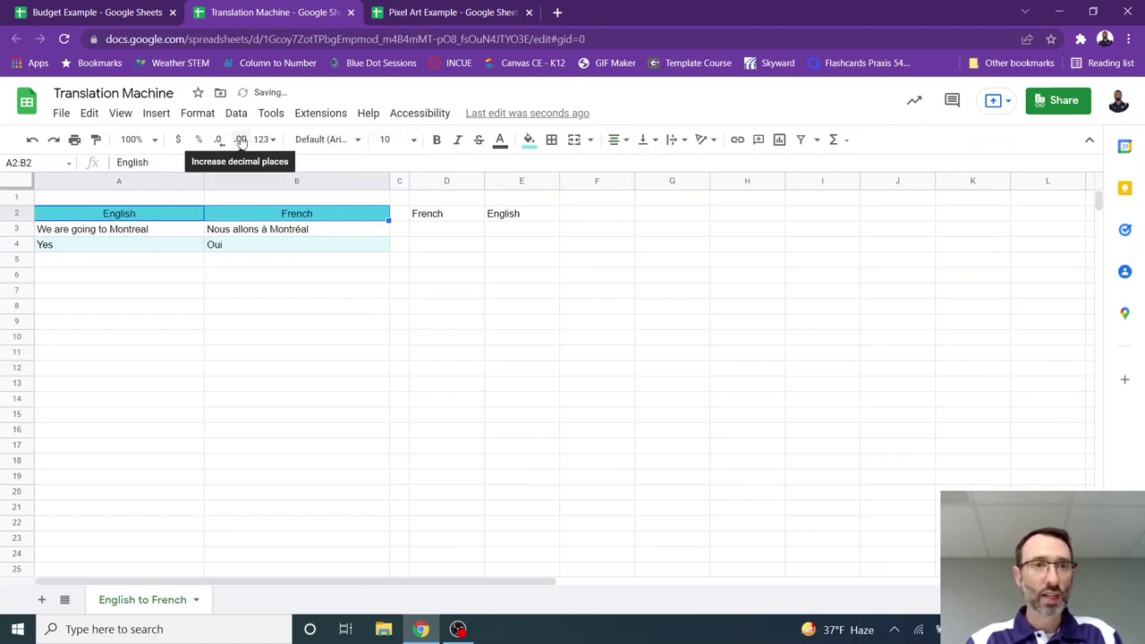
{"action": "left_click", "coordinate": [407, 139]}
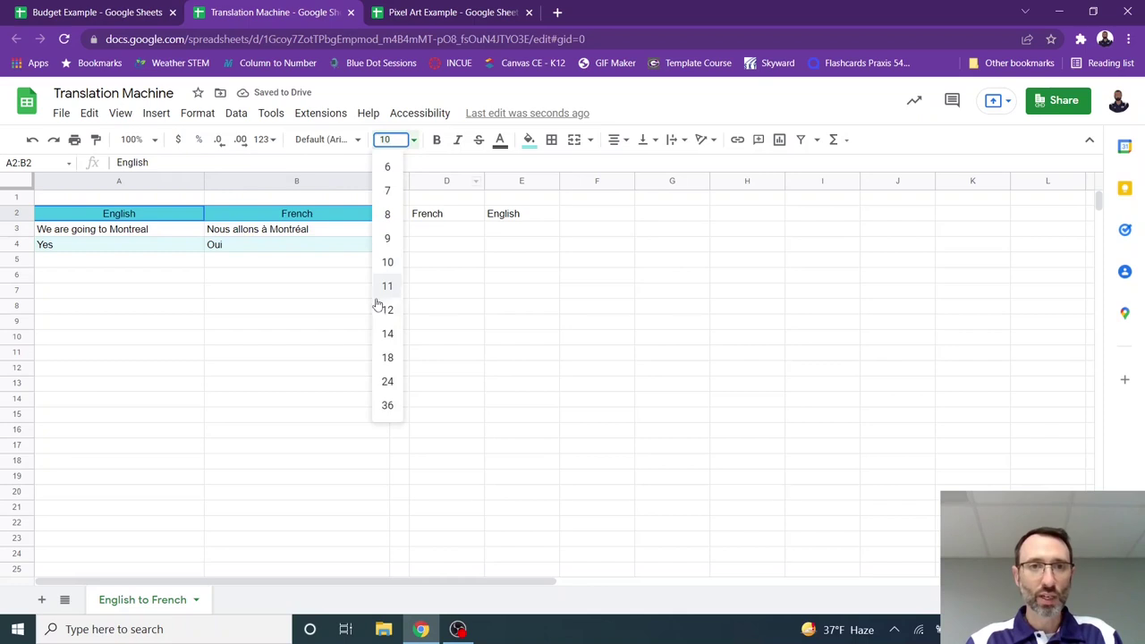
{"action": "left_click", "coordinate": [387, 332]}
{"action": "left_click", "coordinate": [244, 345]}
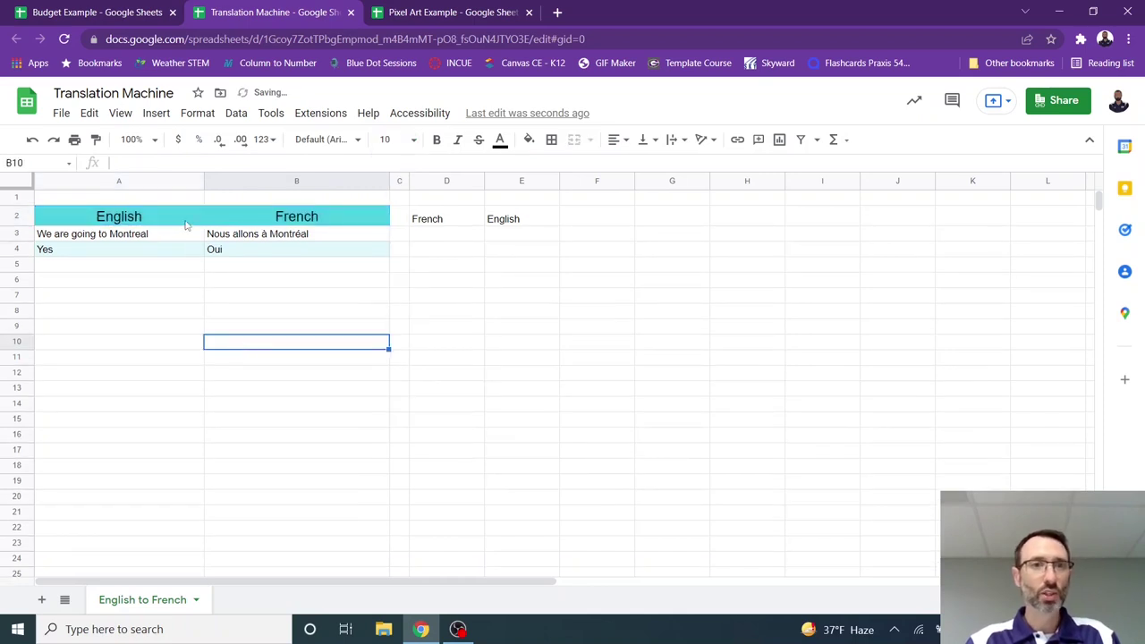
{"action": "left_click_drag", "start_coordinate": [189, 226], "coordinate": [286, 217]}
{"action": "left_click", "coordinate": [437, 139]}
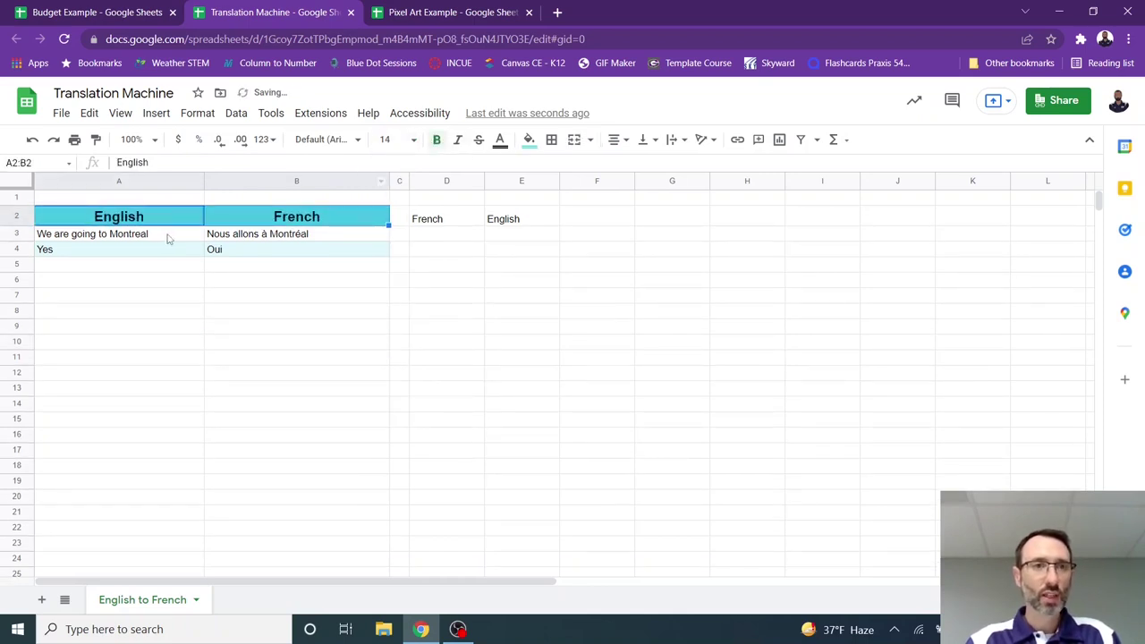
Step: Centre the text in the phrase rows A3:B4
{"action": "left_click_drag", "start_coordinate": [169, 236], "coordinate": [224, 250]}
{"action": "left_click", "coordinate": [614, 139]}
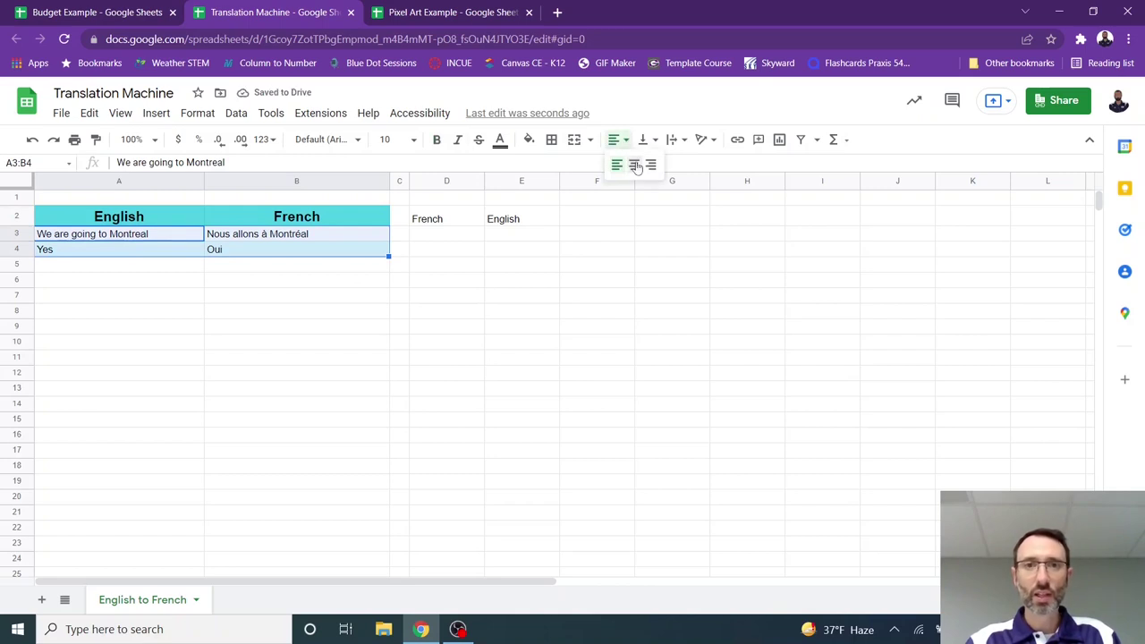
{"action": "left_click", "coordinate": [637, 164]}
{"action": "left_click", "coordinate": [326, 319]}
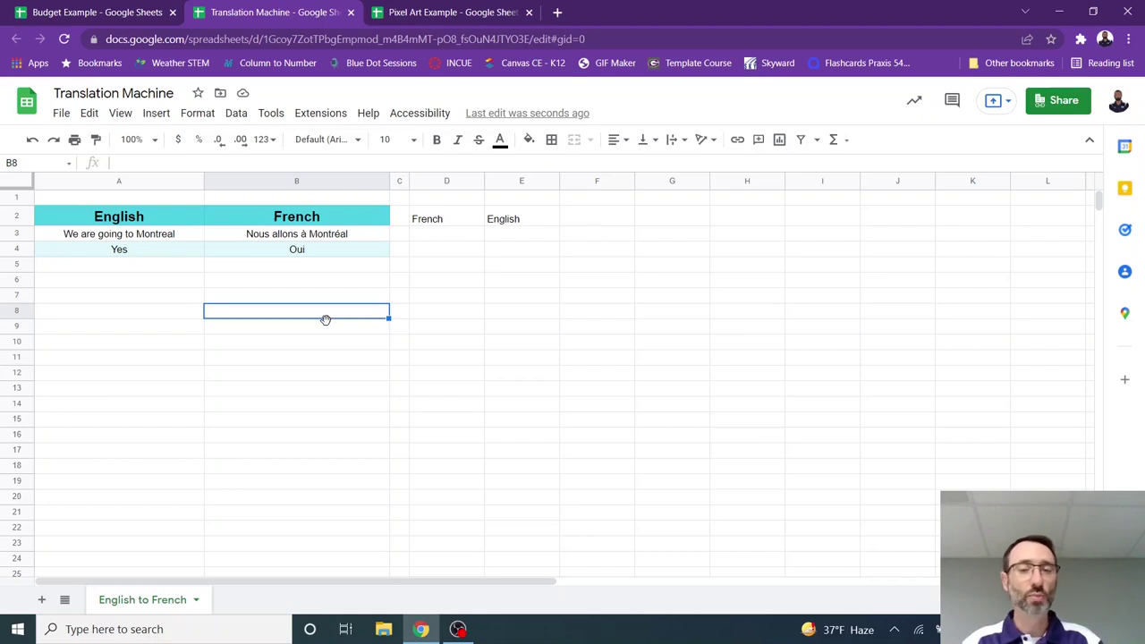
Step: In the Pixel Art Example spreadsheet, enter 2 in A2 and 1 in B2, C2 and D2
{"action": "left_click", "coordinate": [412, 10]}
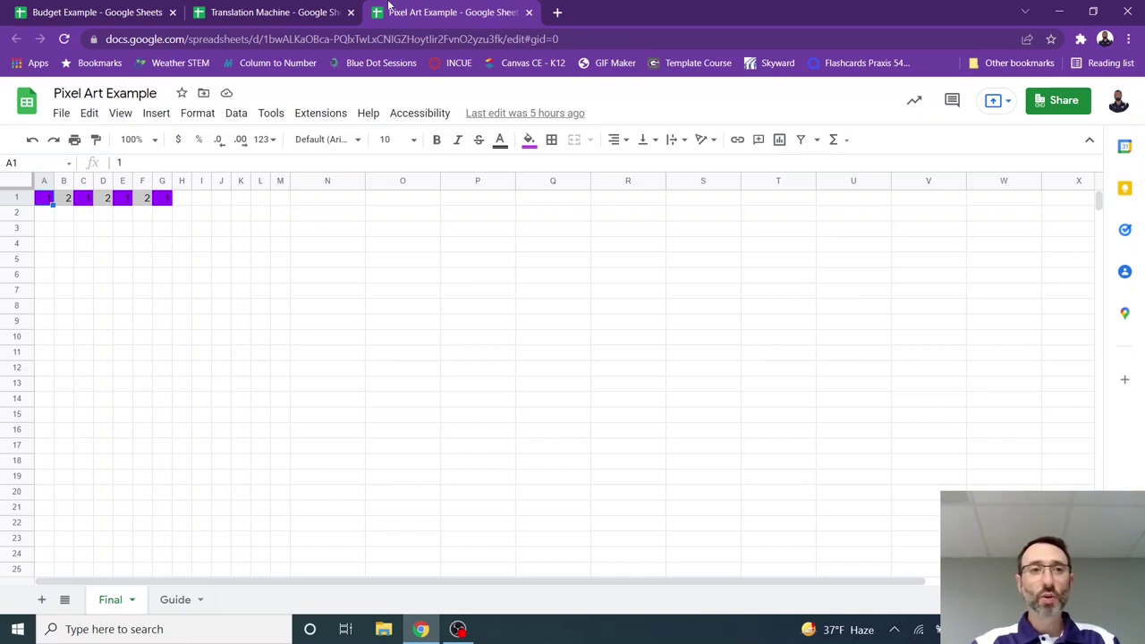
{"action": "left_click", "coordinate": [49, 217]}
{"action": "type", "text": "2"}
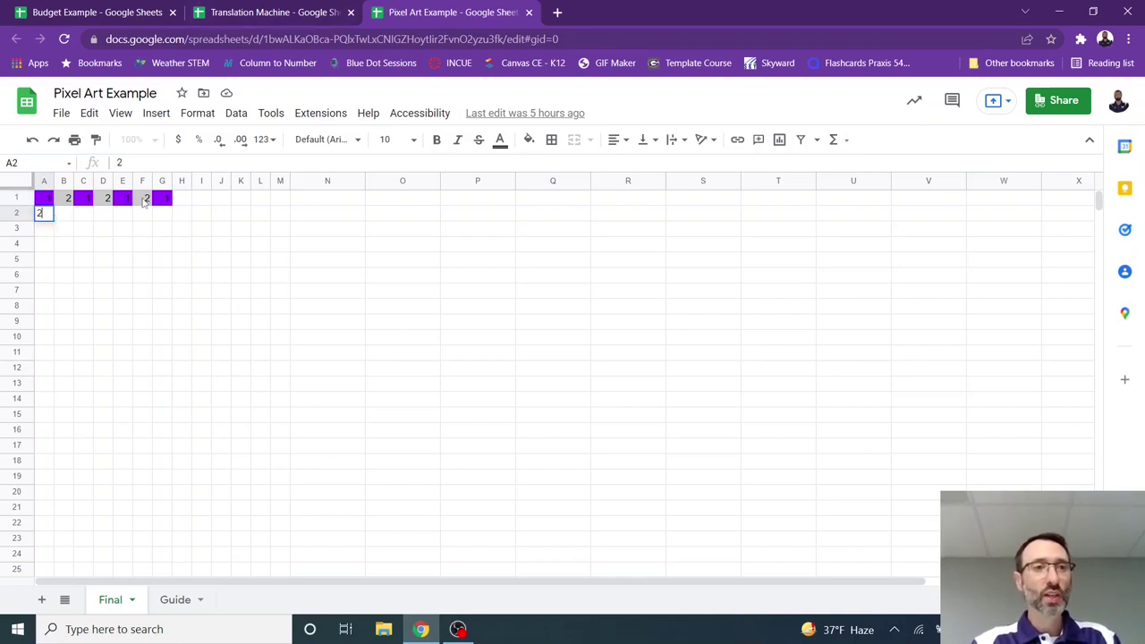
{"action": "key", "text": "Tab"}
{"action": "type", "text": "1"}
{"action": "key", "text": "Tab"}
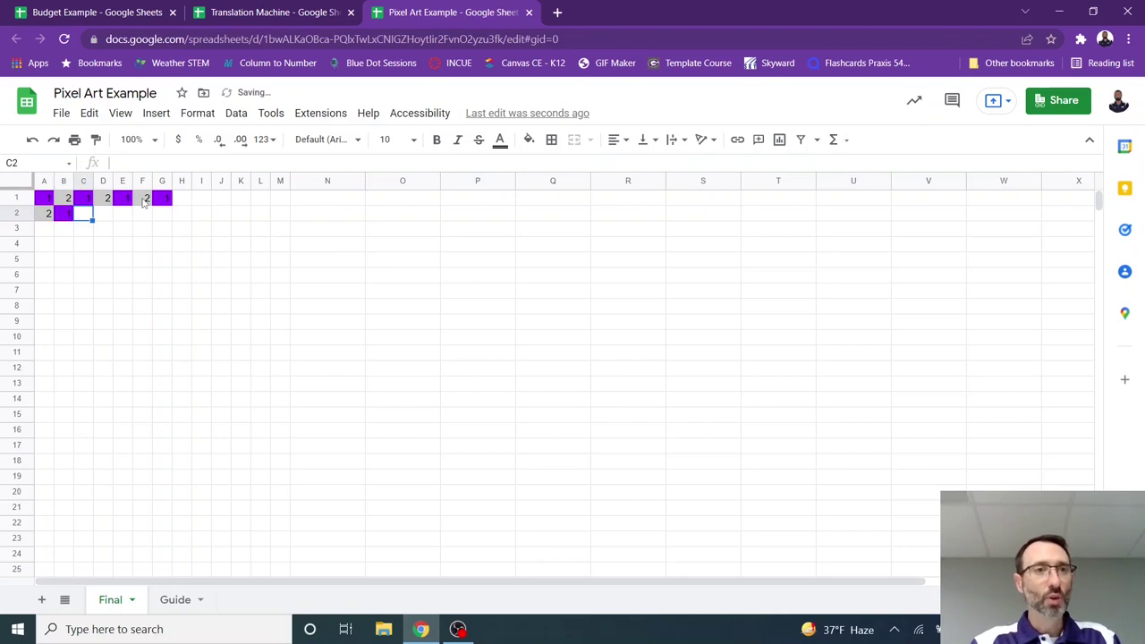
{"action": "type", "text": "1"}
{"action": "key", "text": "Tab"}
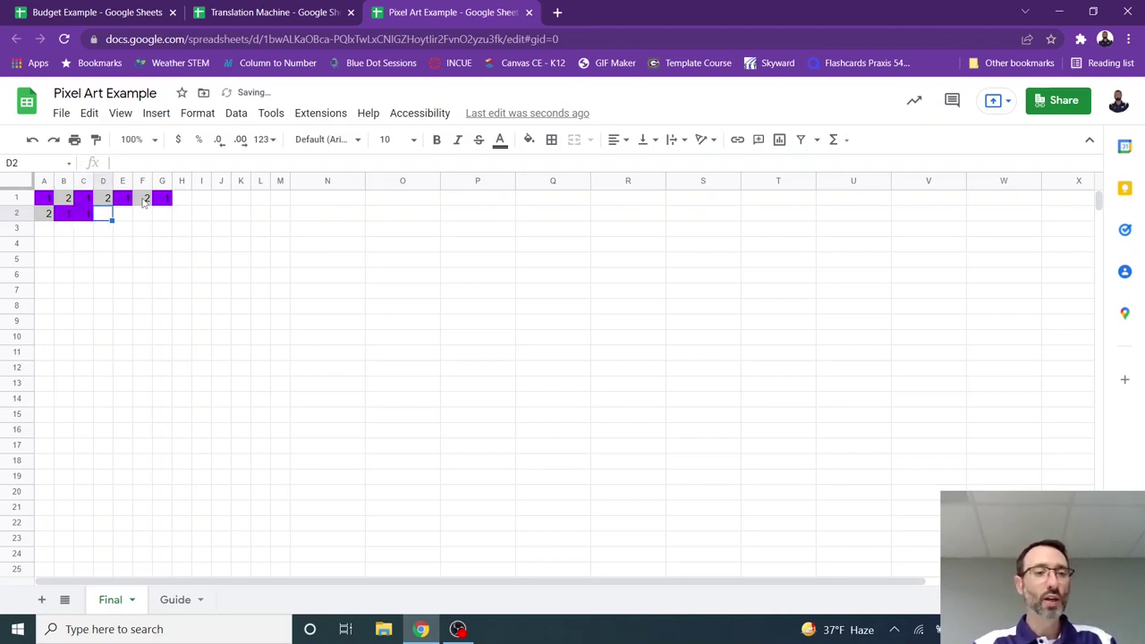
{"action": "type", "text": "1"}
{"action": "key", "text": "Tab"}
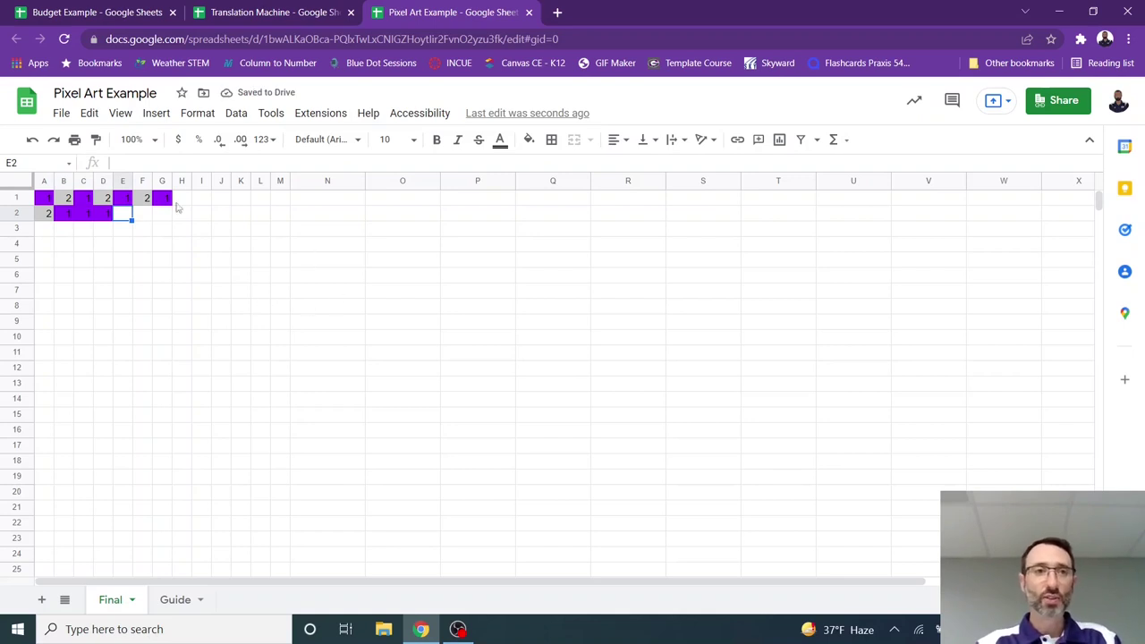
Step: Resize columns N–U to width 20 and select the grid N1:U23
{"action": "left_click_drag", "start_coordinate": [324, 183], "coordinate": [872, 182]}
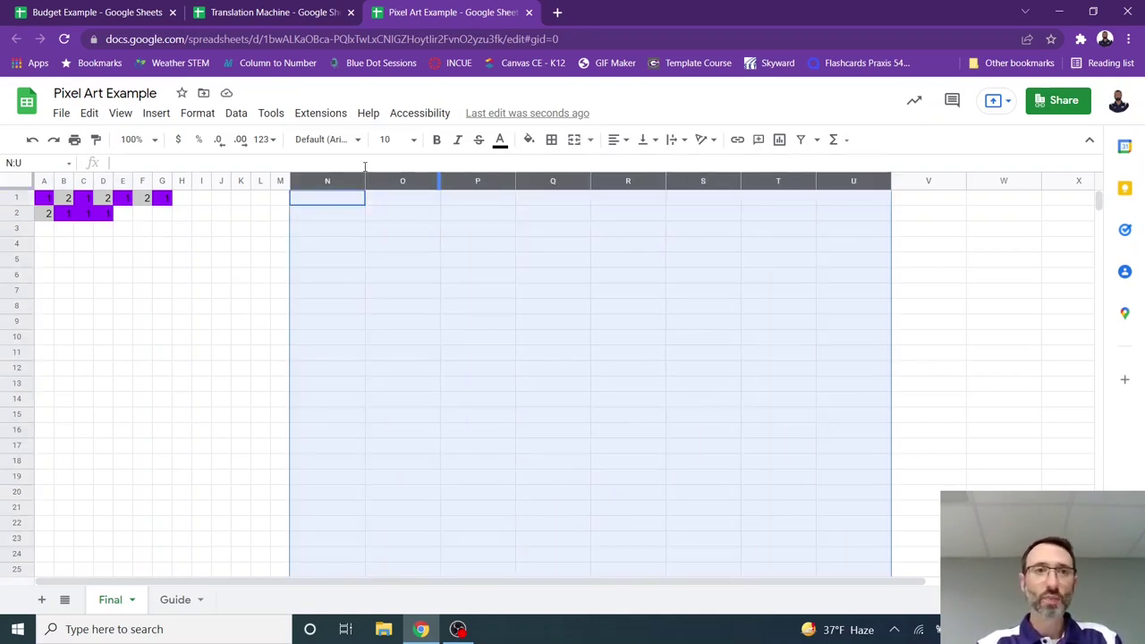
{"action": "right_click", "coordinate": [400, 187]}
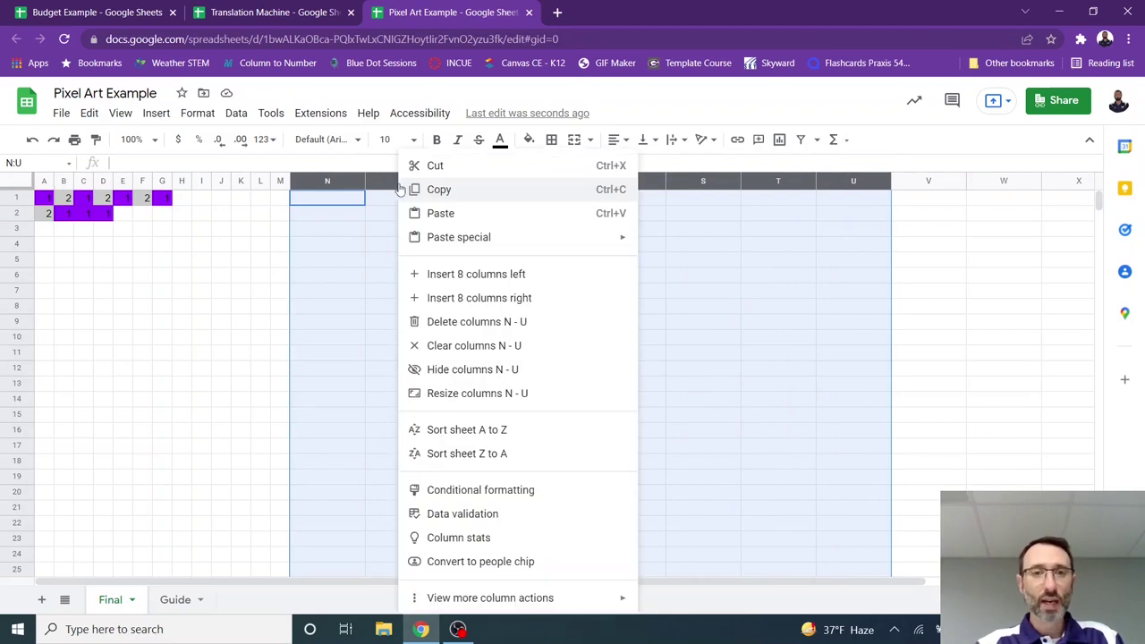
{"action": "left_click", "coordinate": [457, 394]}
{"action": "type", "text": "20"}
{"action": "key", "text": "Return"}
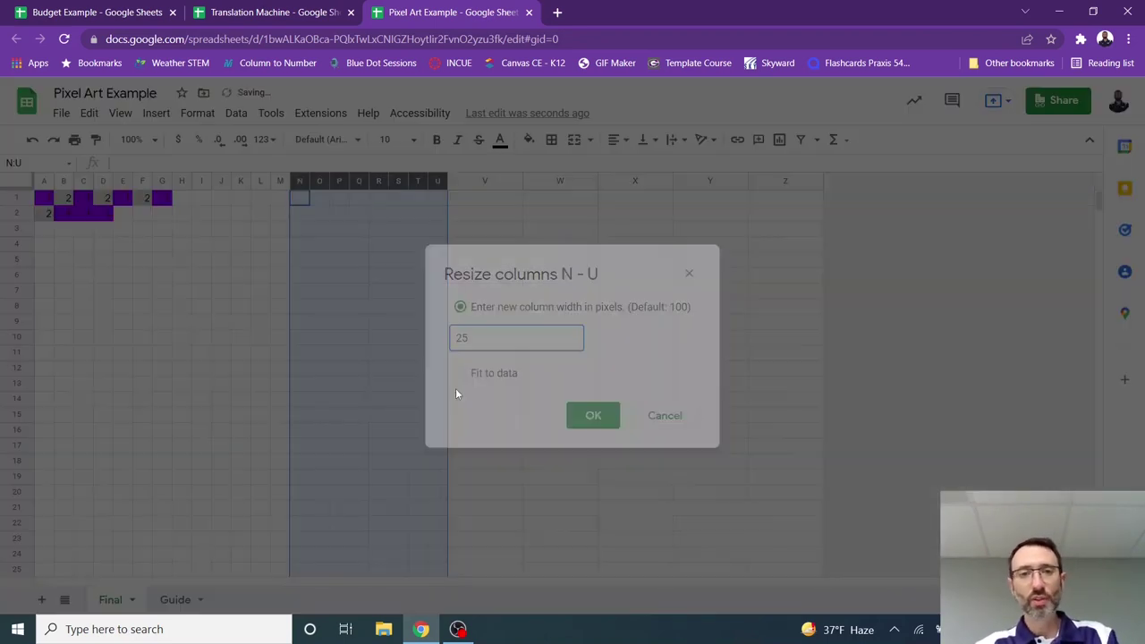
{"action": "left_click", "coordinate": [361, 306]}
{"action": "left_click_drag", "start_coordinate": [299, 198], "coordinate": [430, 551]}
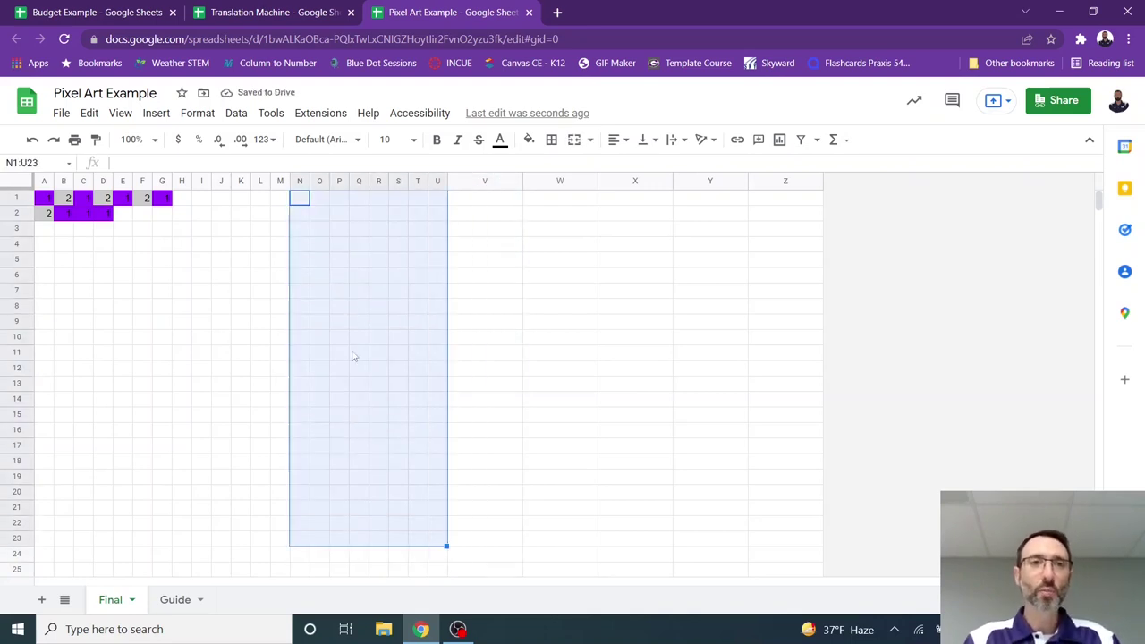
Step: Add a conditional formatting rule on N1:U23: text exactly 1 gets a purple fill
{"action": "left_click", "coordinate": [195, 113]}
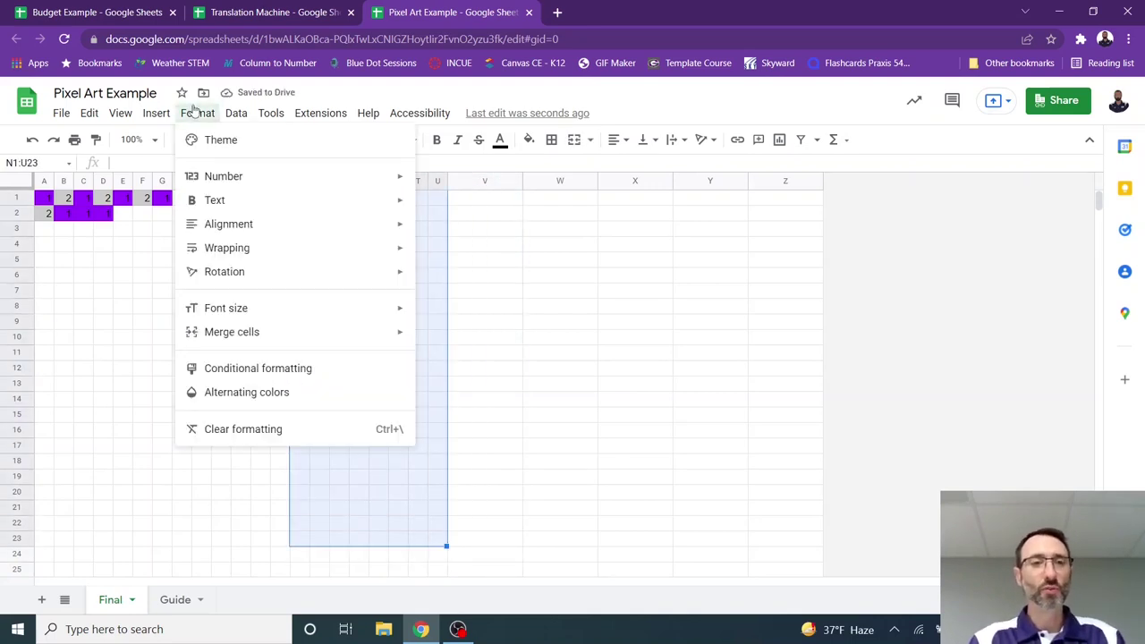
{"action": "left_click", "coordinate": [244, 369]}
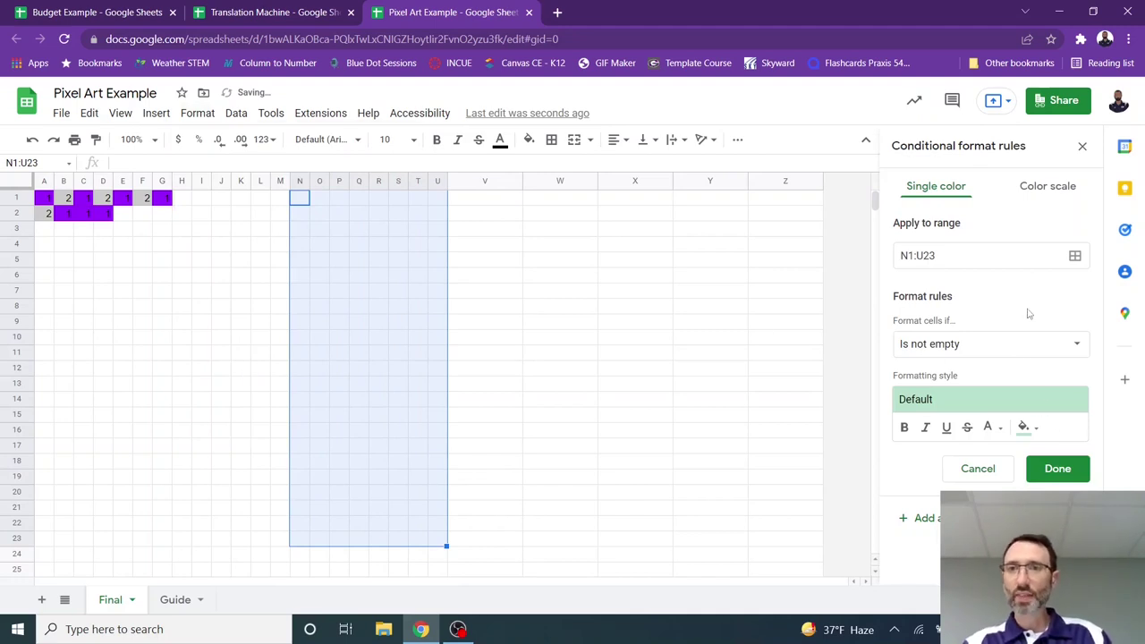
{"action": "left_click", "coordinate": [1079, 344]}
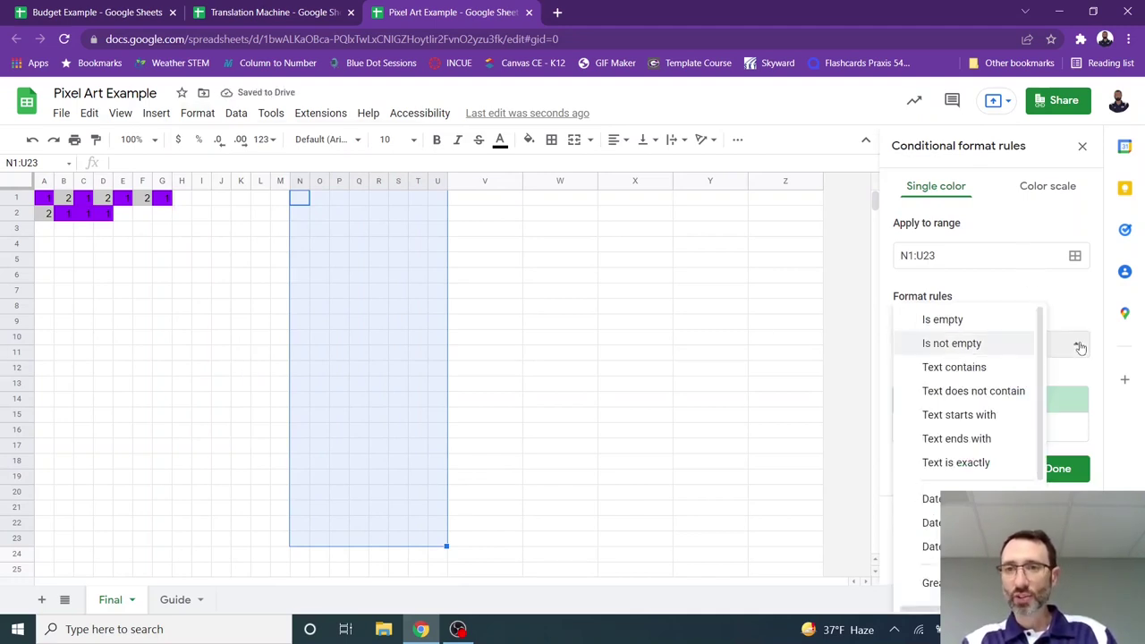
{"action": "left_click", "coordinate": [994, 463]}
{"action": "left_click", "coordinate": [936, 377]}
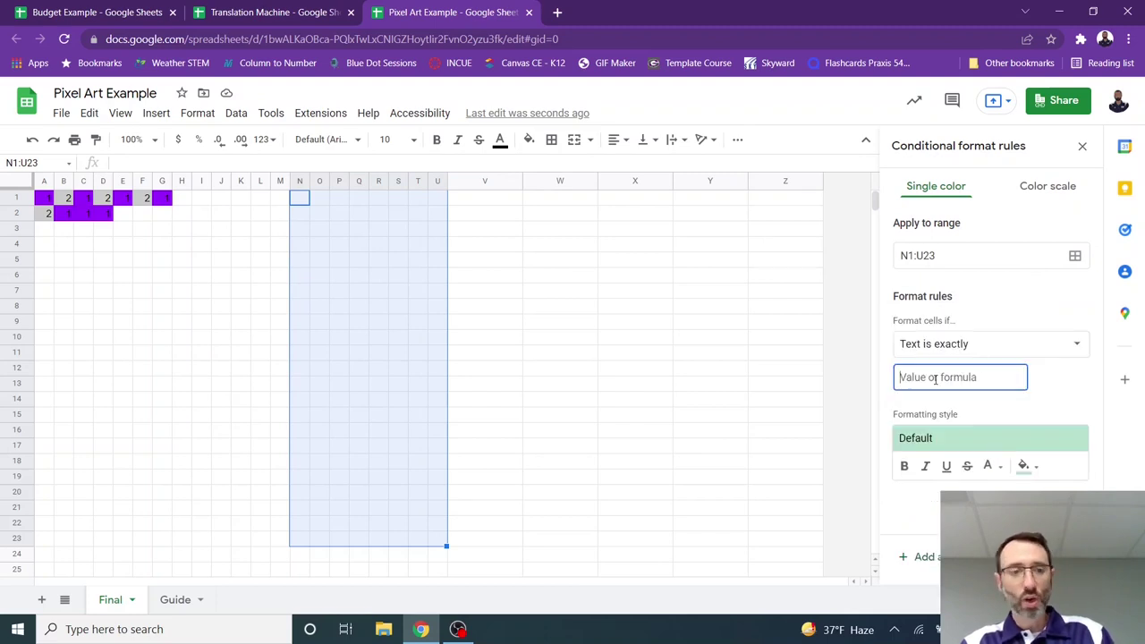
{"action": "type", "text": "1"}
{"action": "left_click", "coordinate": [1024, 466]}
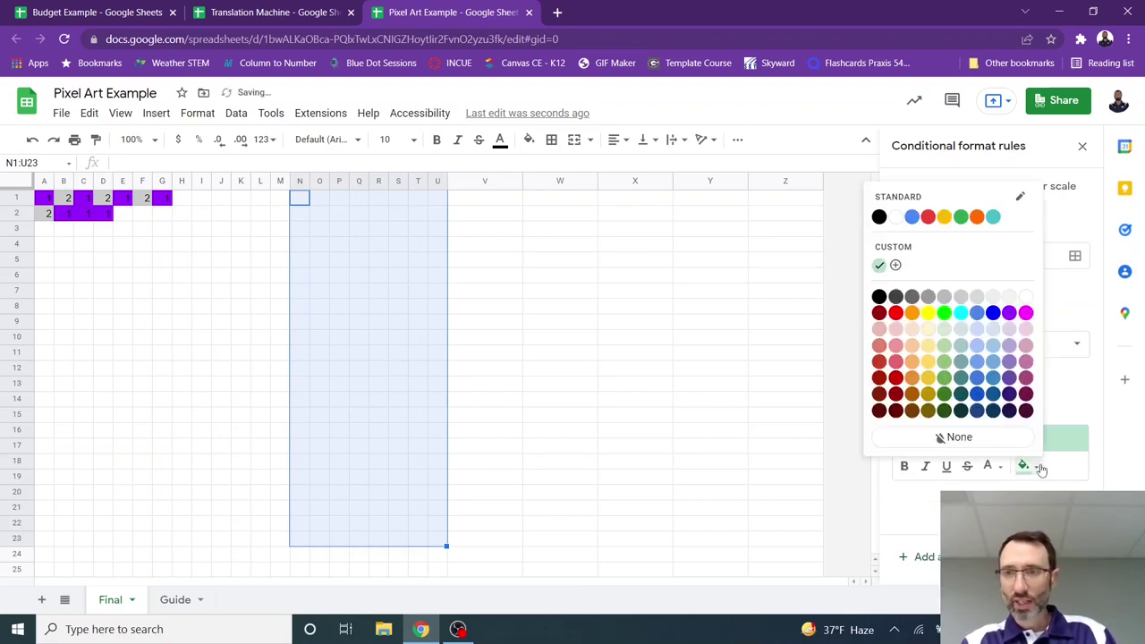
{"action": "left_click", "coordinate": [1009, 312]}
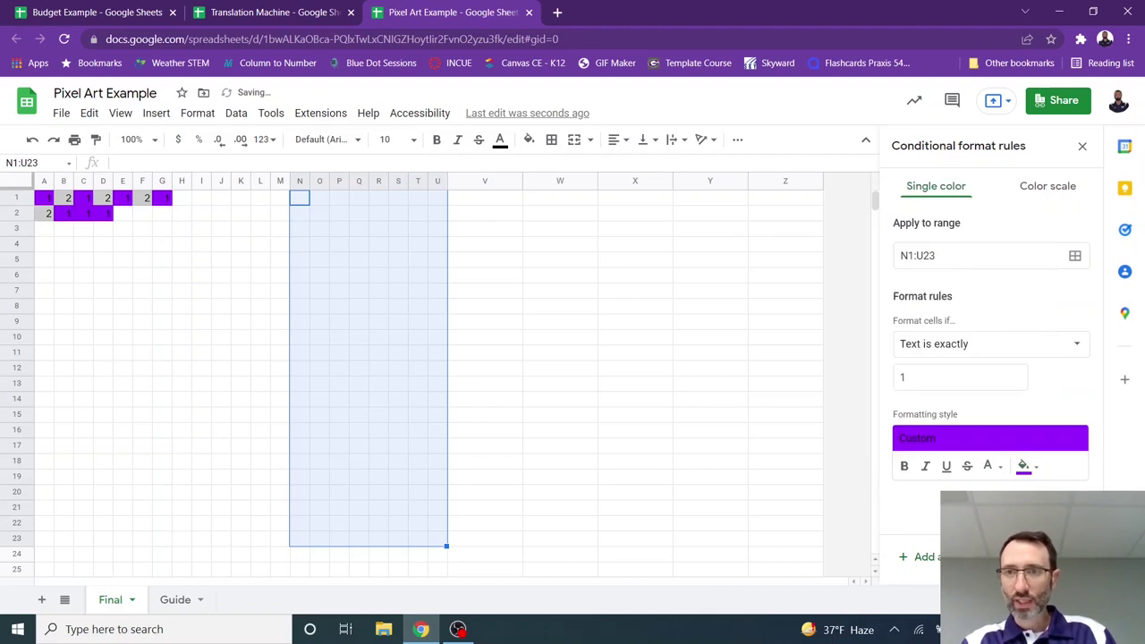
{"action": "left_click", "coordinate": [1060, 523]}
Step: Add another rule where text exactly 2 gets a darker gray fill
{"action": "left_click", "coordinate": [953, 247]}
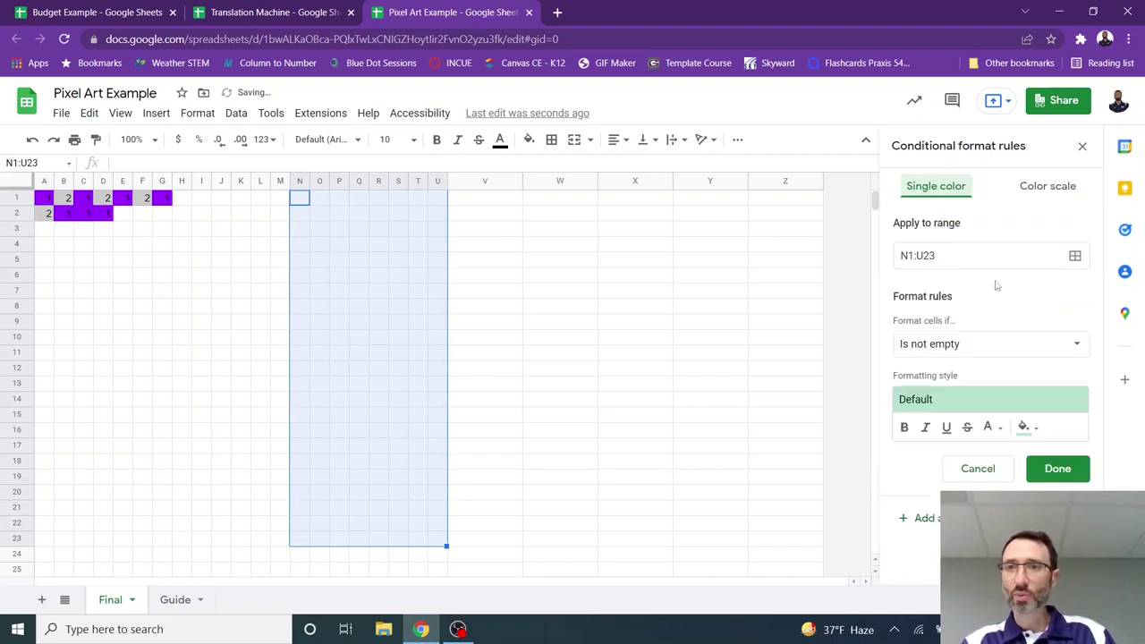
{"action": "left_click", "coordinate": [1078, 344]}
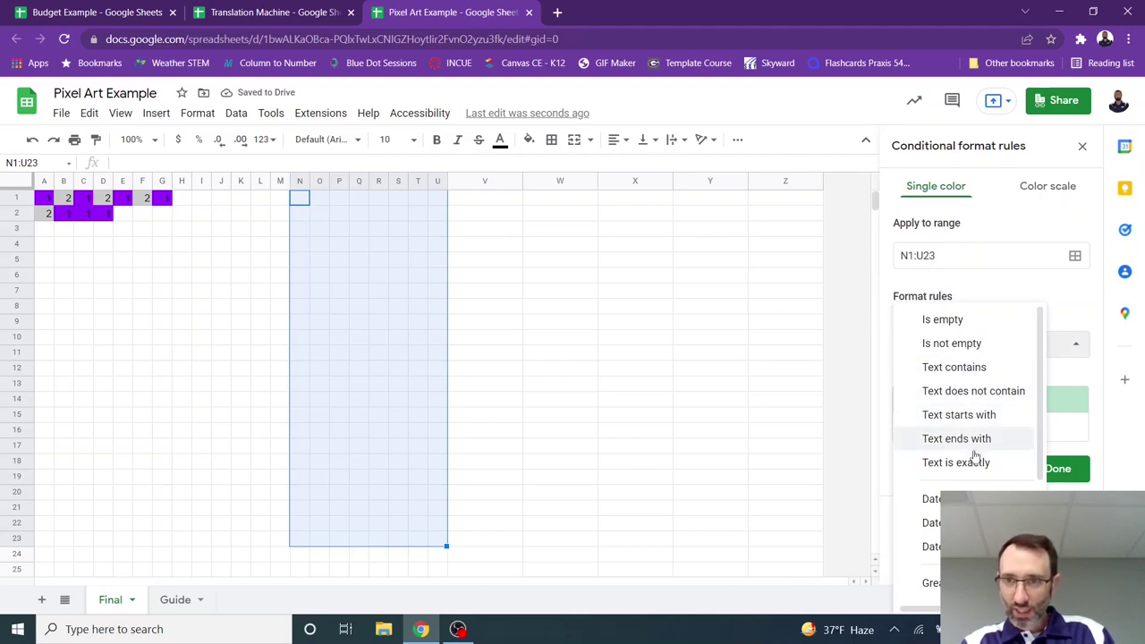
{"action": "left_click", "coordinate": [973, 464]}
{"action": "left_click", "coordinate": [987, 378]}
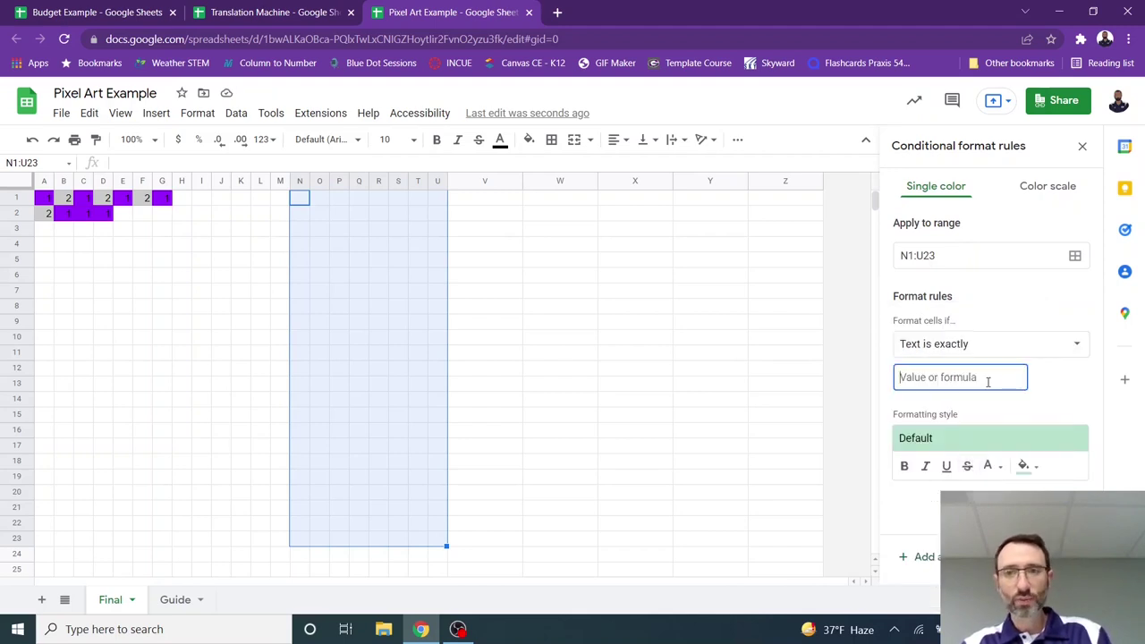
{"action": "type", "text": "2"}
{"action": "left_click", "coordinate": [1025, 466]}
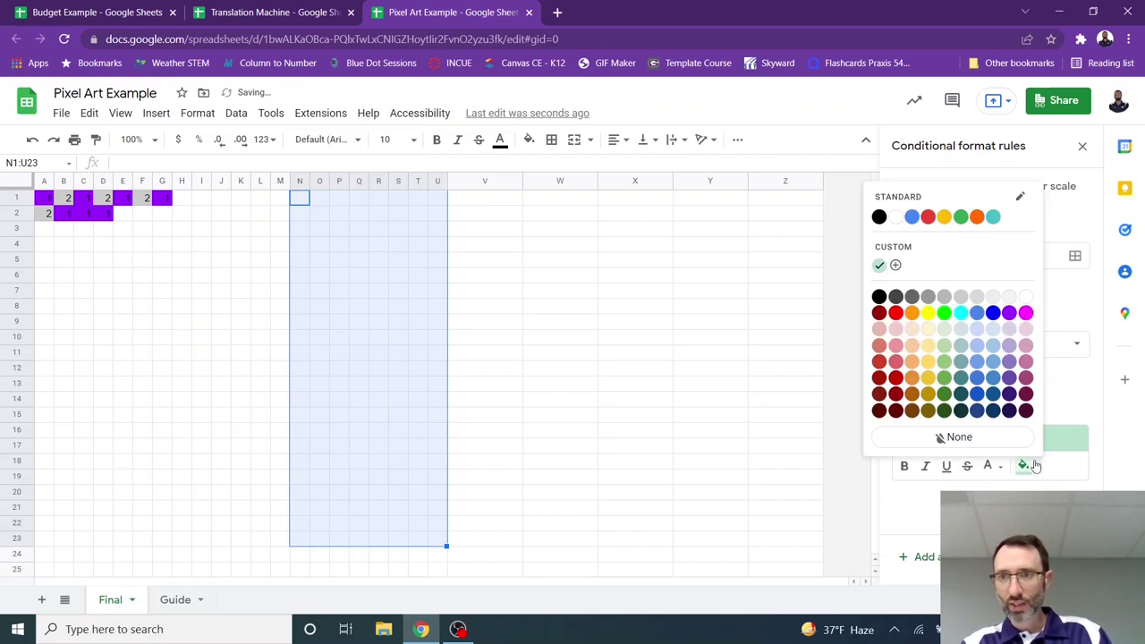
{"action": "left_click", "coordinate": [1003, 297]}
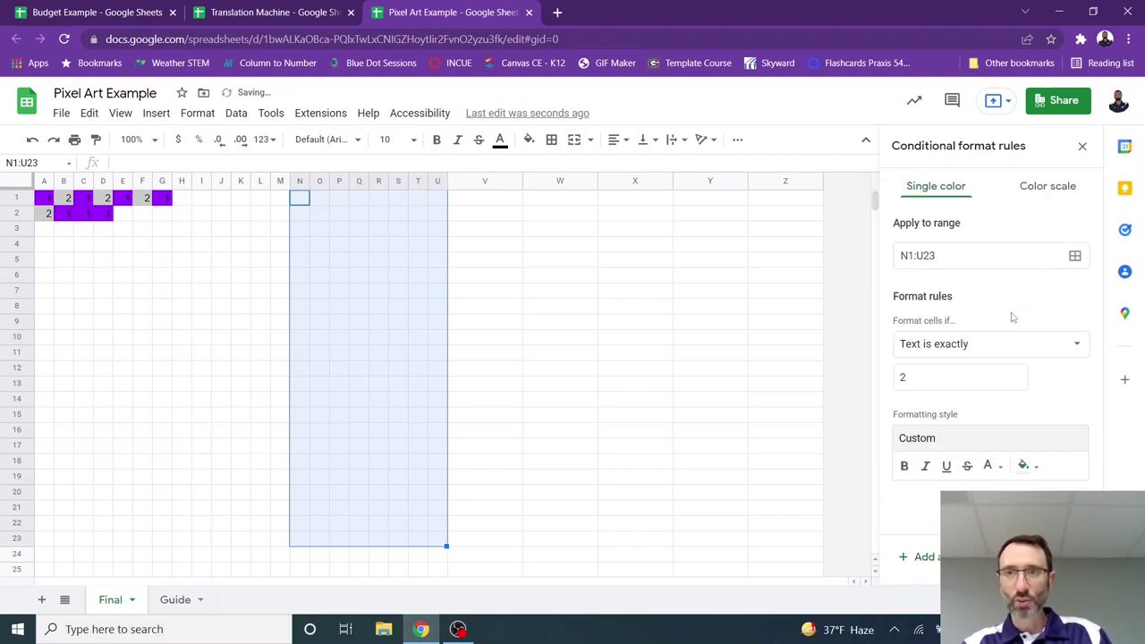
{"action": "left_click", "coordinate": [1025, 464]}
{"action": "left_click", "coordinate": [977, 298]}
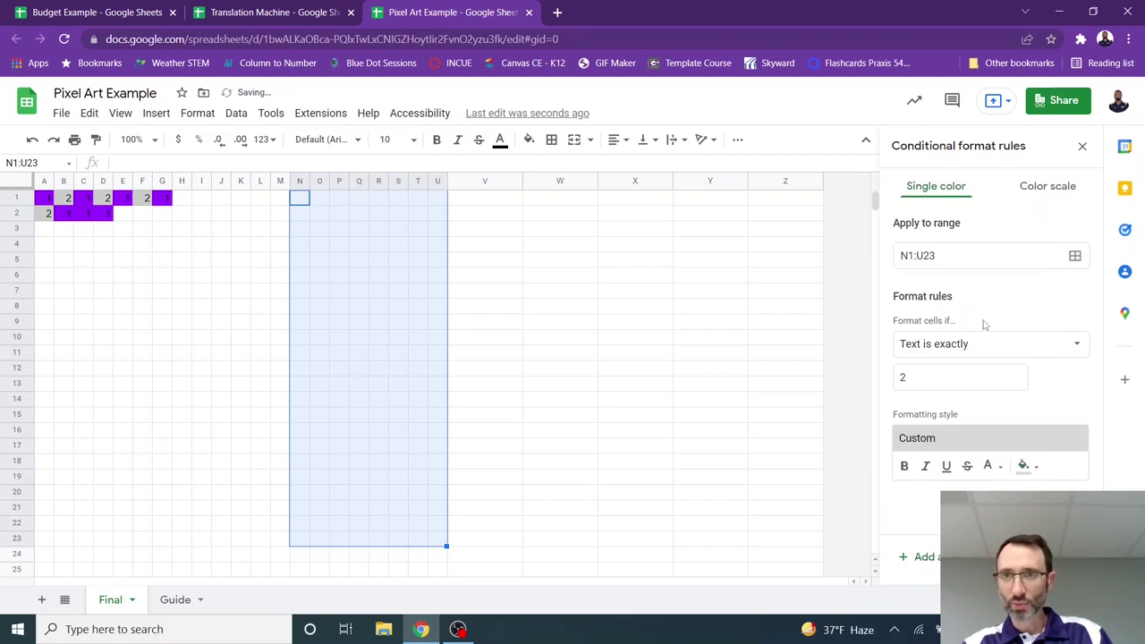
{"action": "left_click", "coordinate": [1060, 557]}
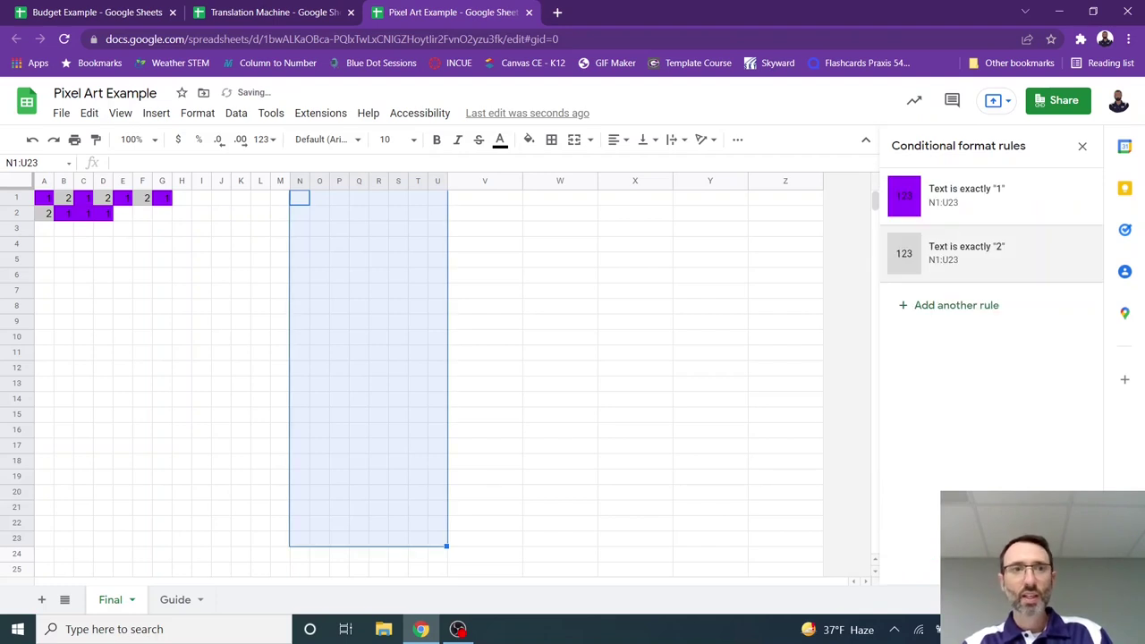
Step: Enter test values 1 in O1 and 2 in P1, then view the Guide sheet
{"action": "left_click", "coordinate": [337, 199]}
{"action": "left_click", "coordinate": [322, 200]}
{"action": "type", "text": "1"}
{"action": "left_click", "coordinate": [344, 199]}
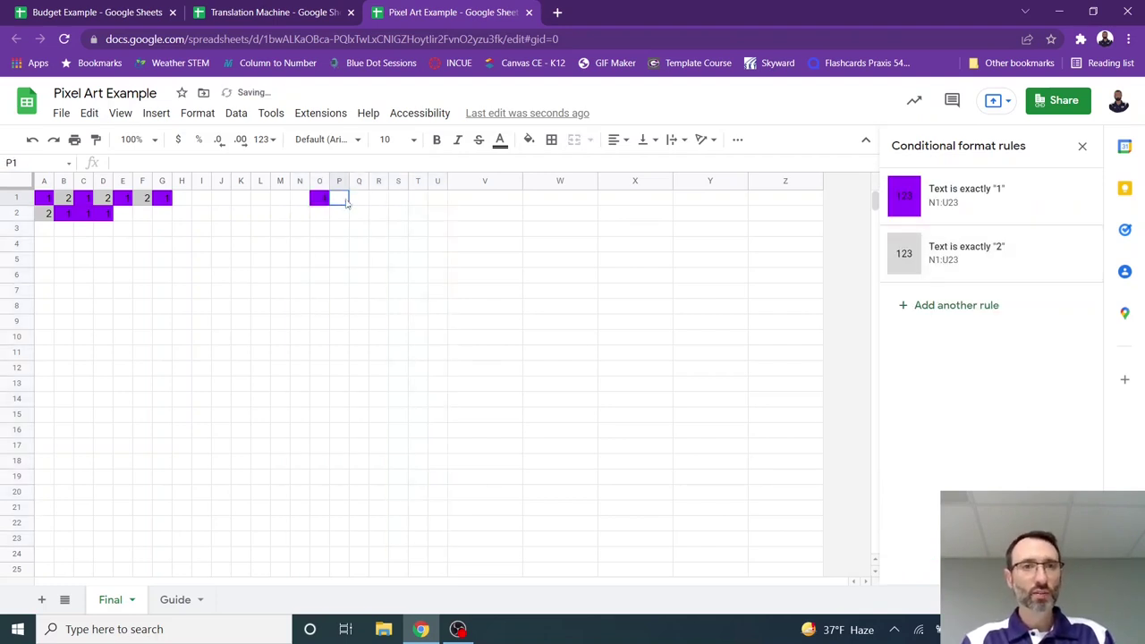
{"action": "type", "text": "2"}
{"action": "left_click", "coordinate": [358, 198]}
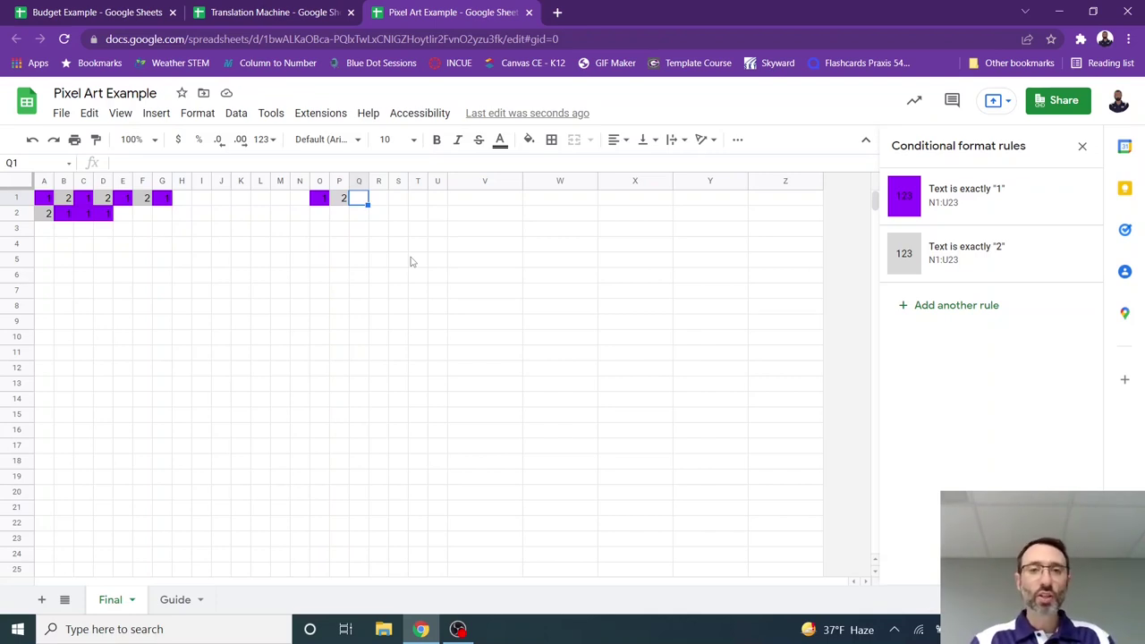
{"action": "left_click", "coordinate": [167, 608]}
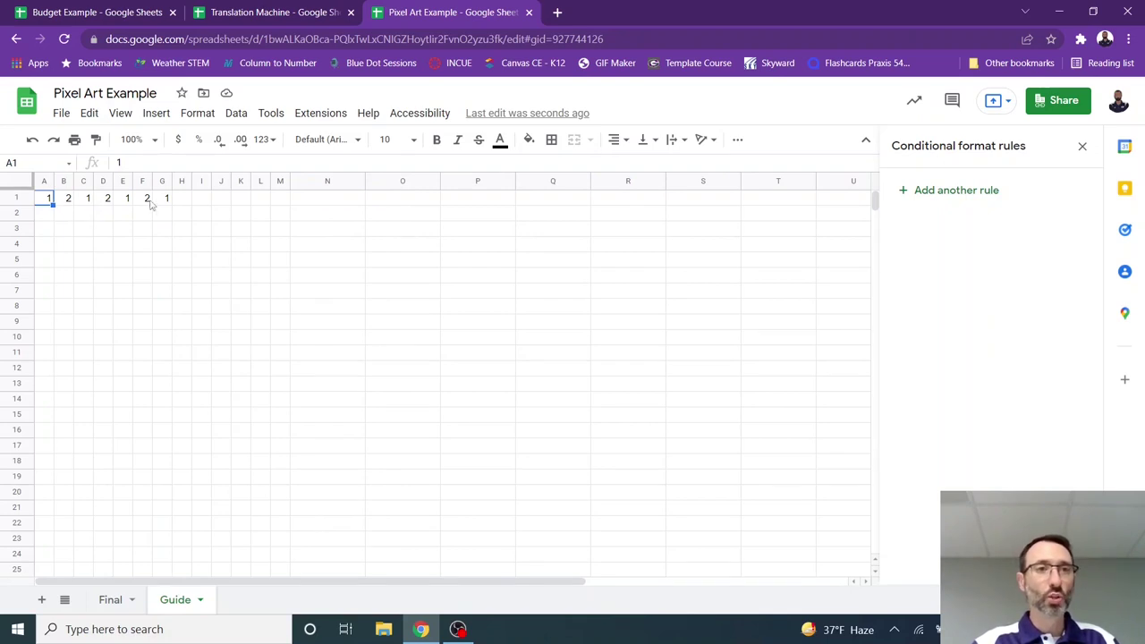
Step: Return to the Final sheet to view the coloured pixel art
{"action": "left_click", "coordinate": [123, 610]}
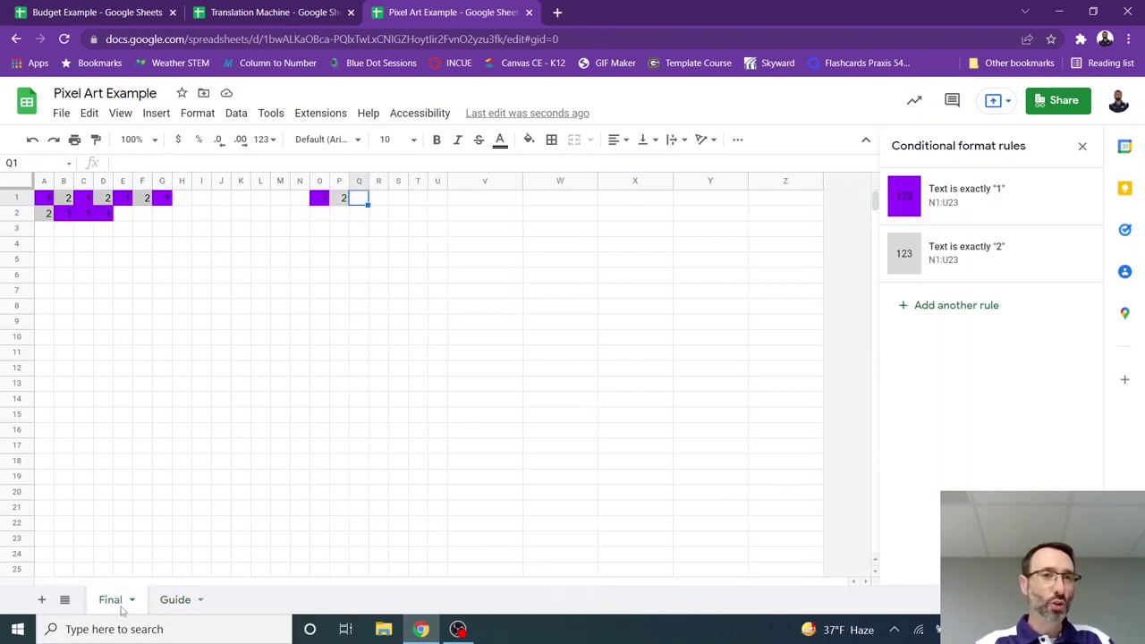